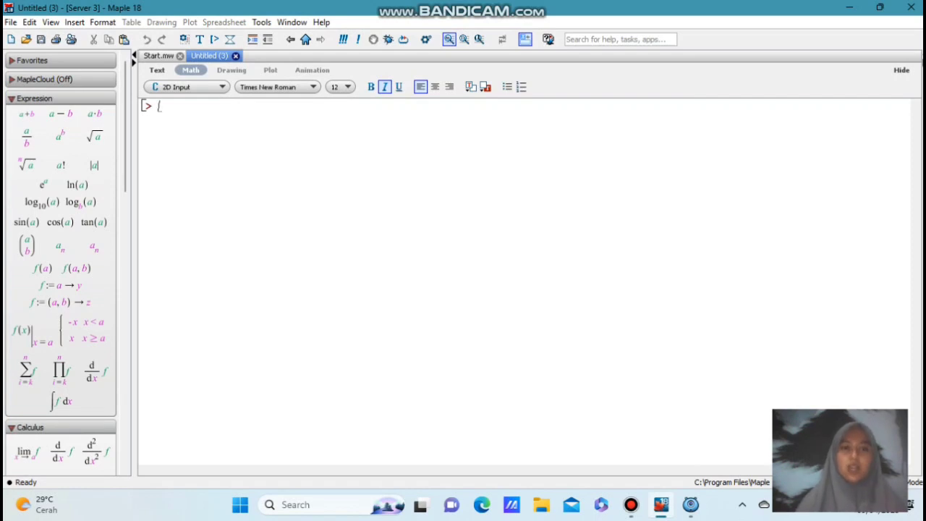
# Load the plots package by executing with(plots): in the empty worksheet
pyautogui.write('w')
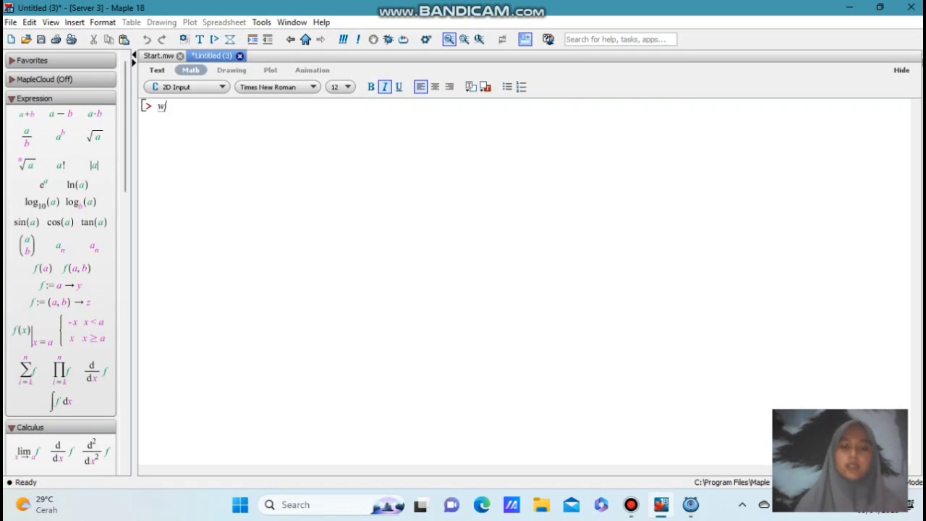
pyautogui.write('iy')
pyautogui.press('BackSpace')
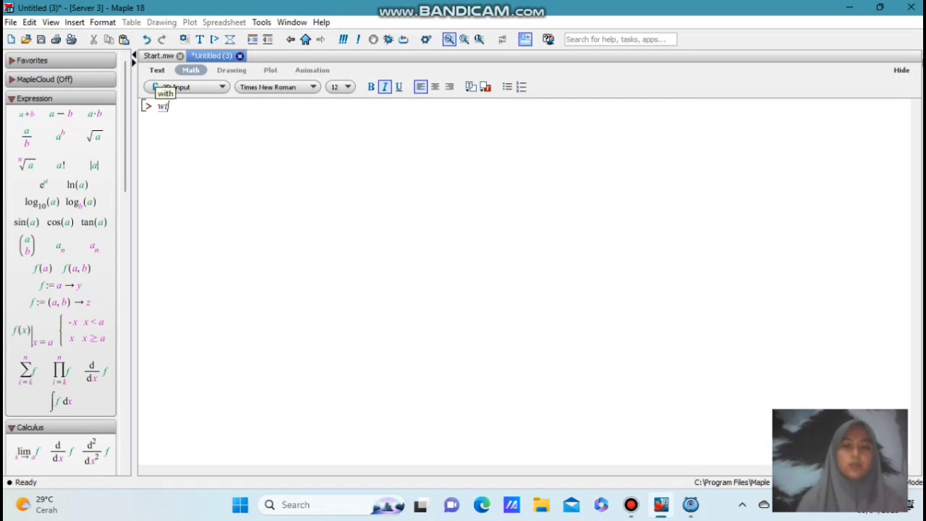
pyautogui.write('th')
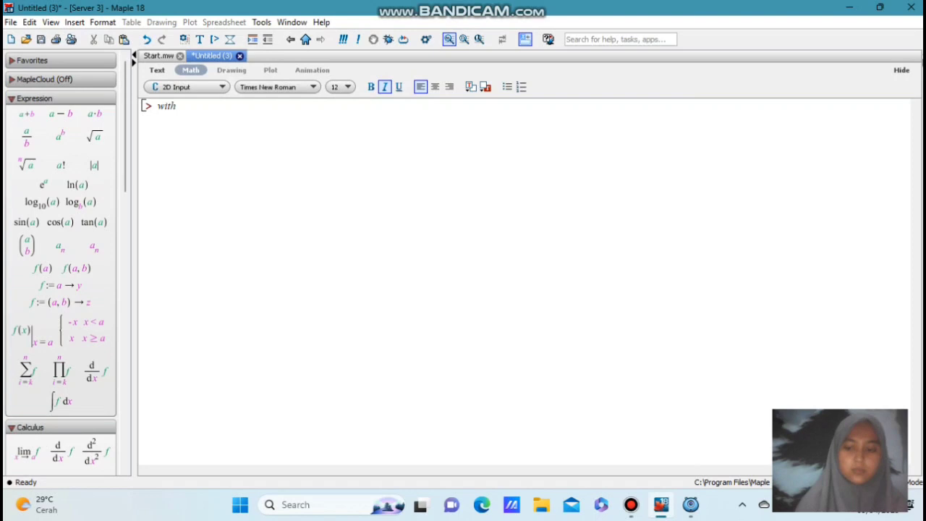
pyautogui.write('(plot')
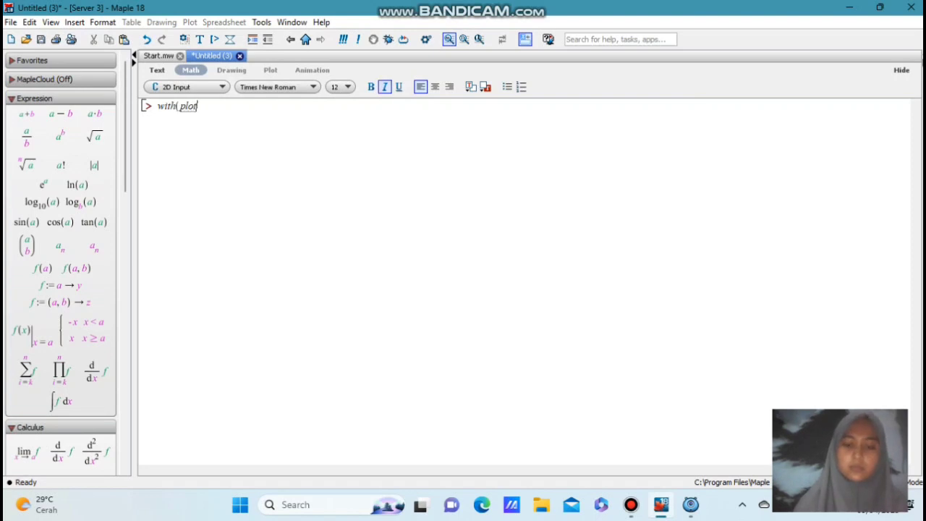
pyautogui.write('s):')
pyautogui.press('Return')
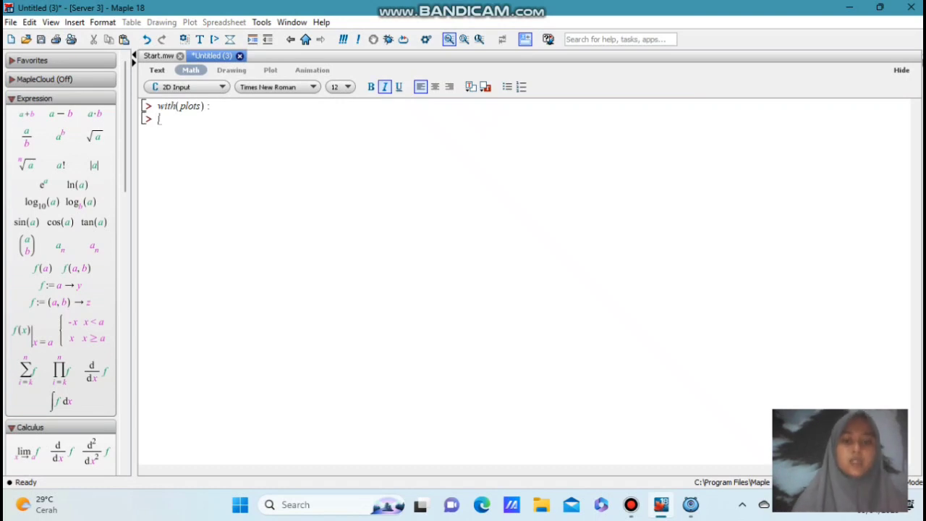
# Begin an implicitplot command with x^2 + y^2 as the left side of its equation
pyautogui.write('impl')
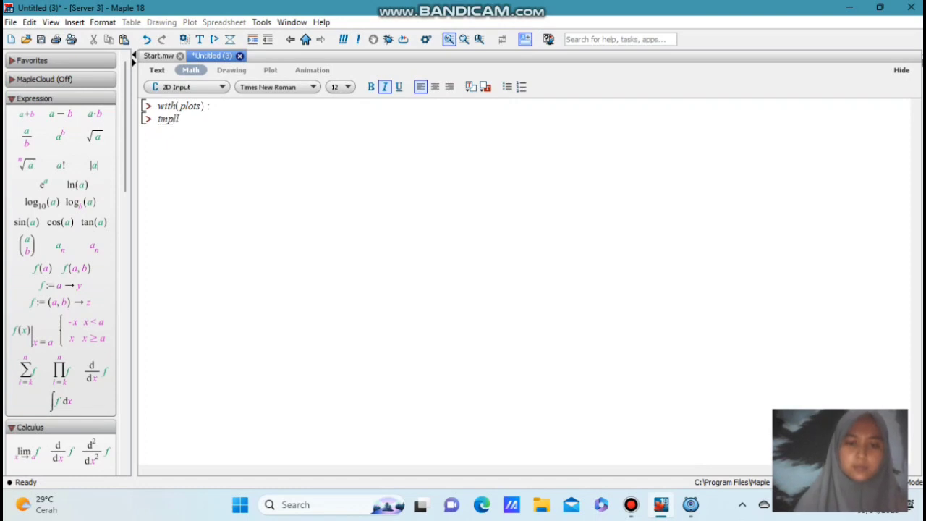
pyautogui.write('icitplot')
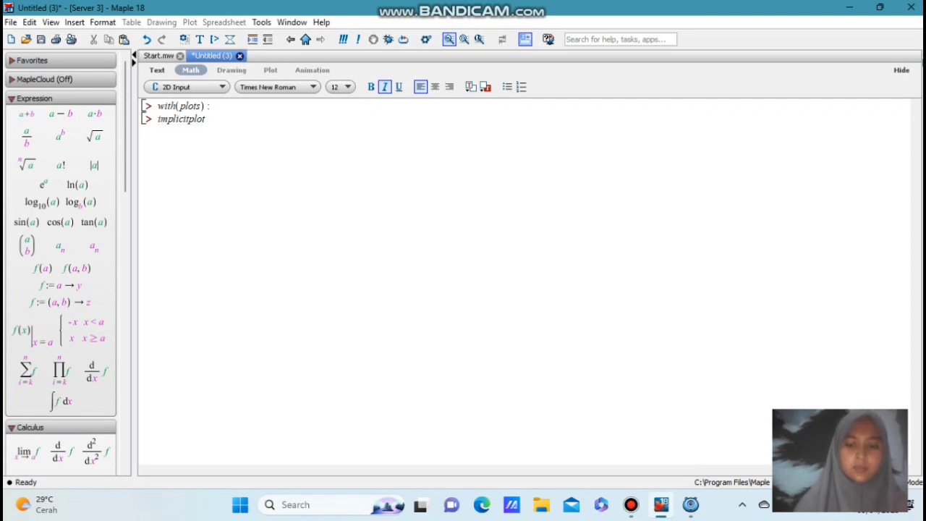
pyautogui.write('(')
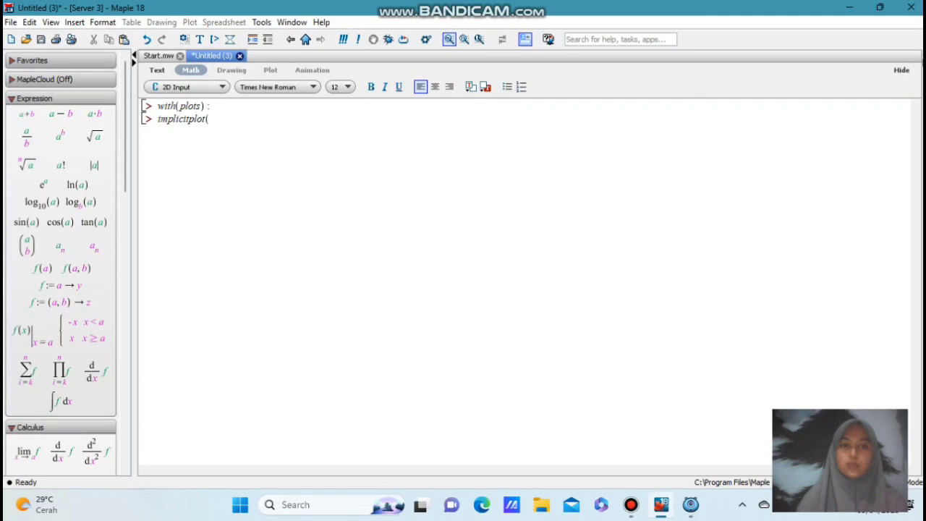
pyautogui.write('x')
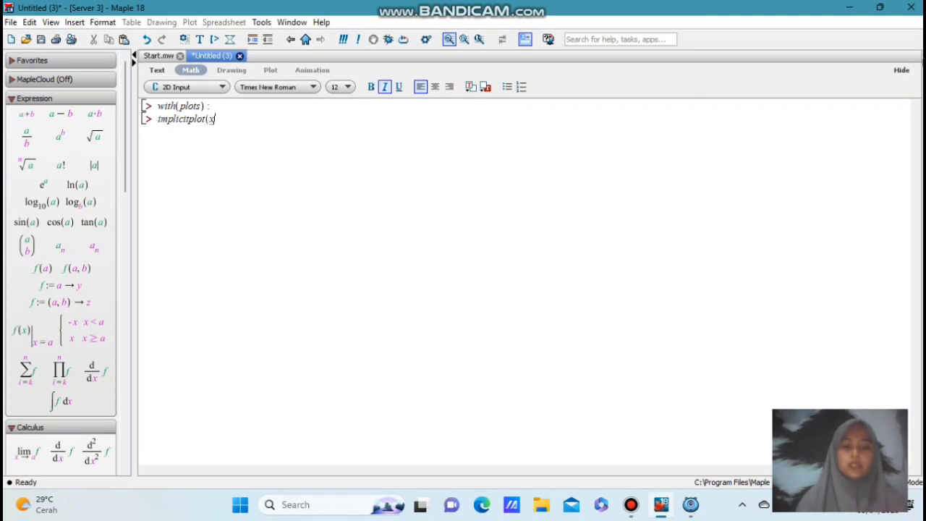
pyautogui.write('^2')
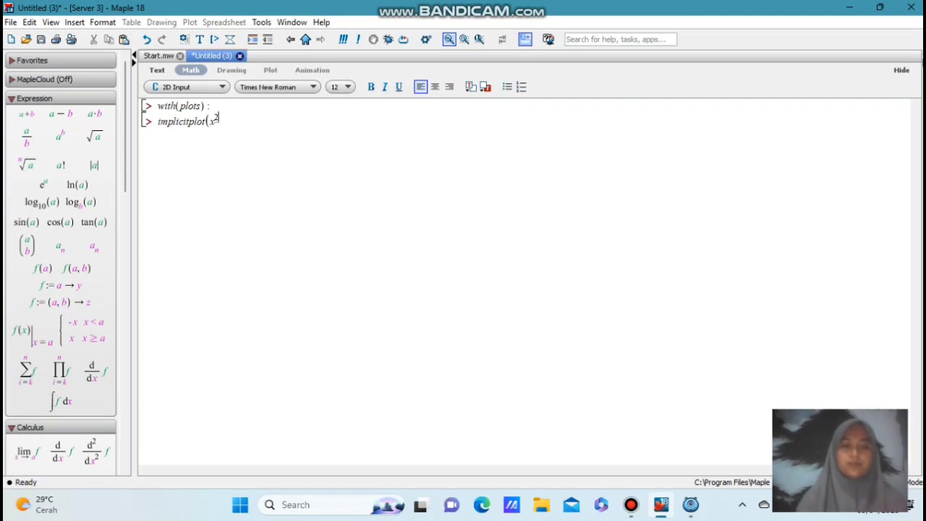
pyautogui.press('Right')
pyautogui.write('+ y')
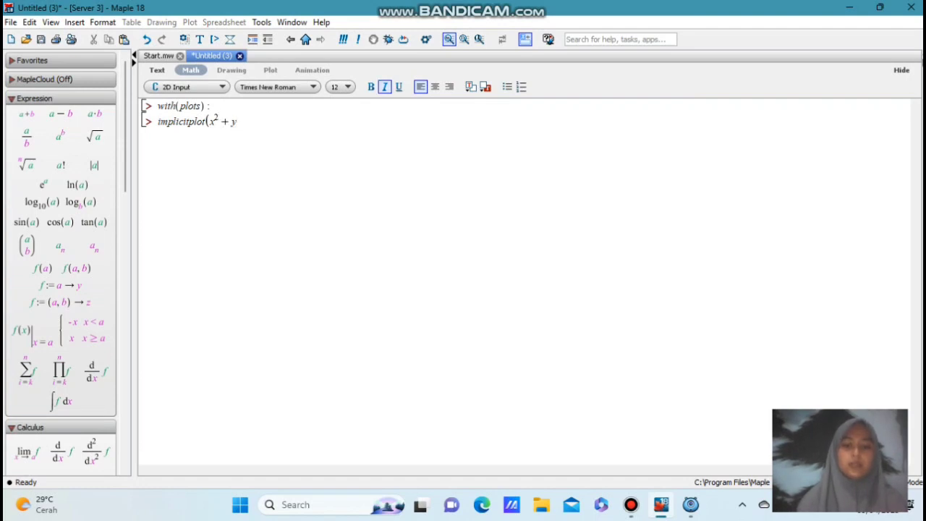
pyautogui.write('^2')
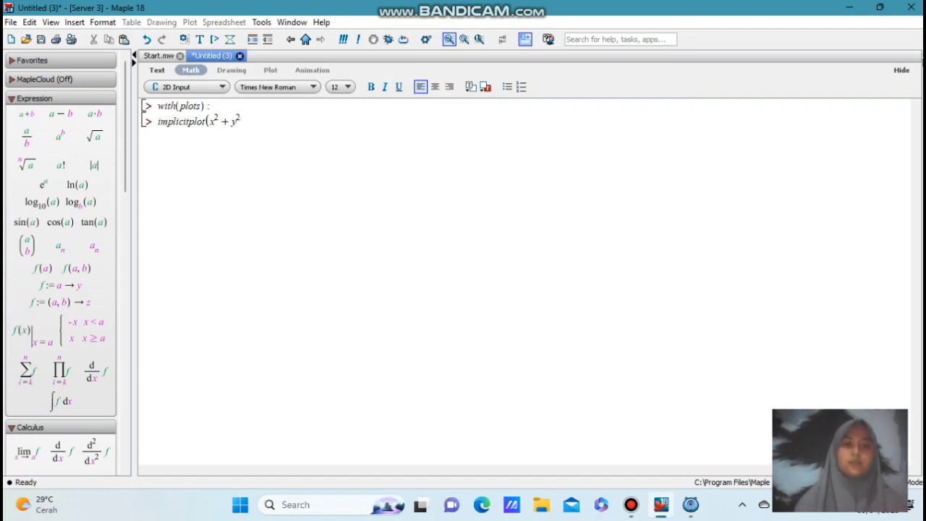
pyautogui.press('Right')
# Complete the implicitplot command with = 16 and the ranges x = -10..10 and y = -10..10, and execute it
pyautogui.write('= 16, x =-10 ..10')
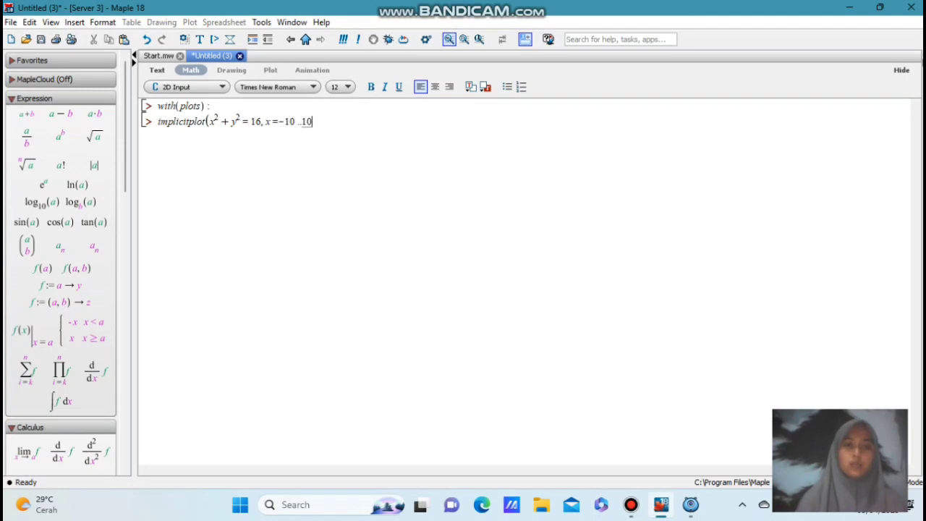
pyautogui.write(', y')
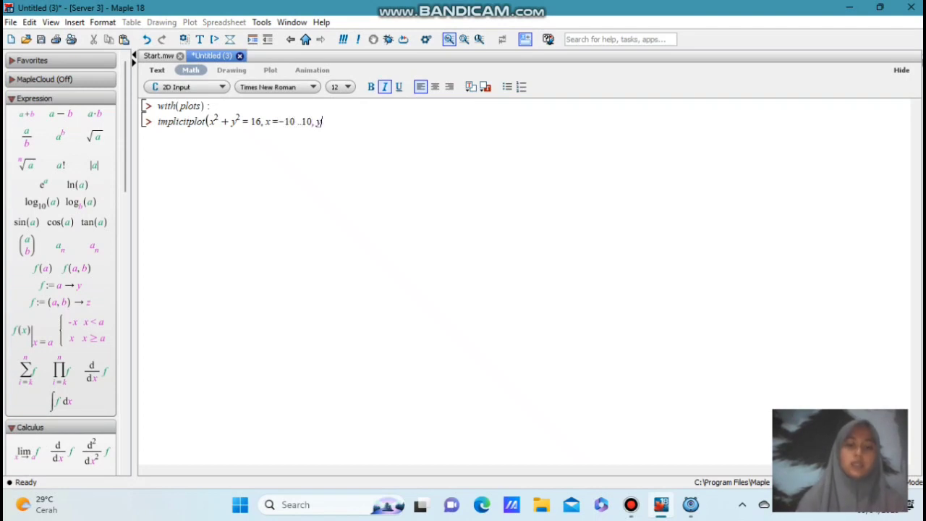
pyautogui.write(' =-10 ..')
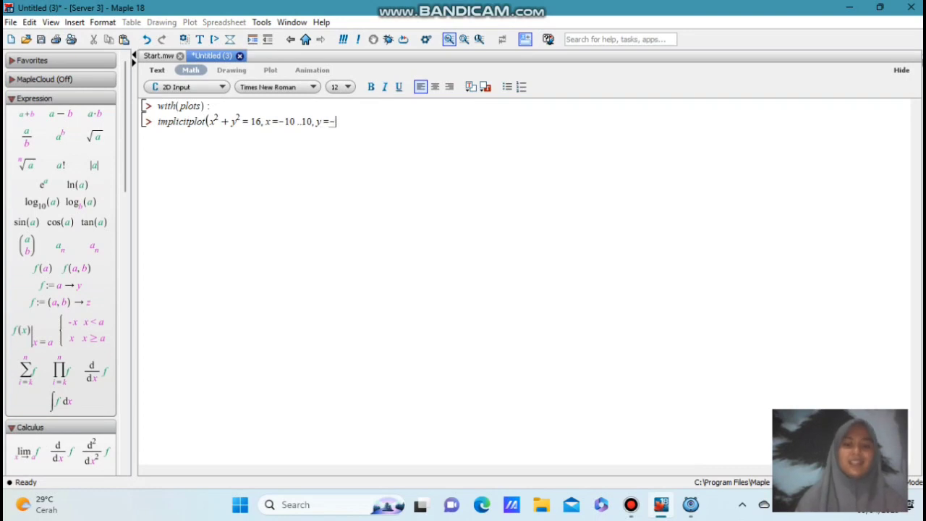
pyautogui.write('10')
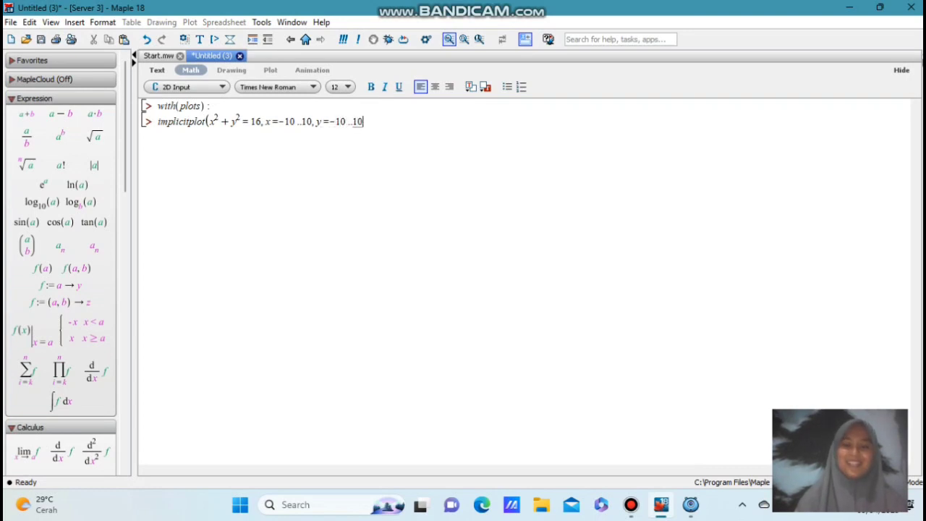
pyautogui.write(')')
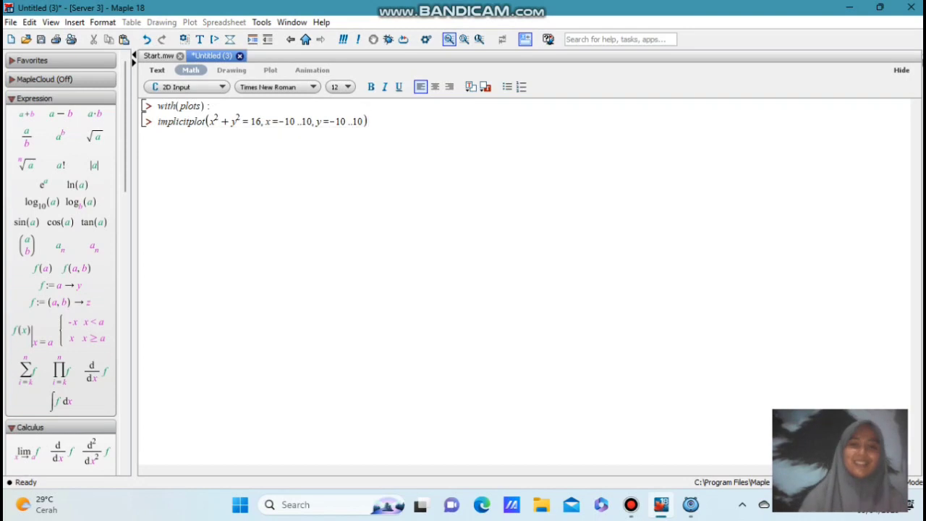
pyautogui.press('Return')
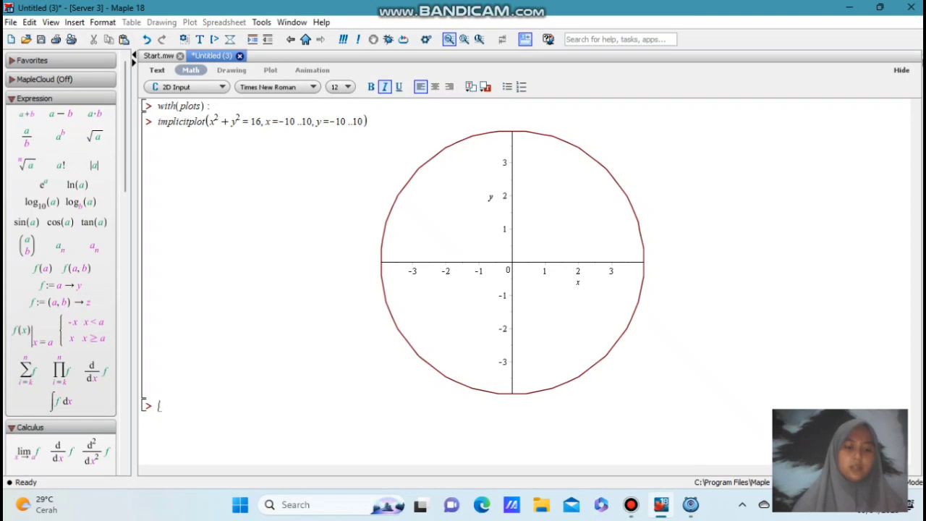
# Execute with(plots): again on the new line below the circle plot
pyautogui.write('wi')
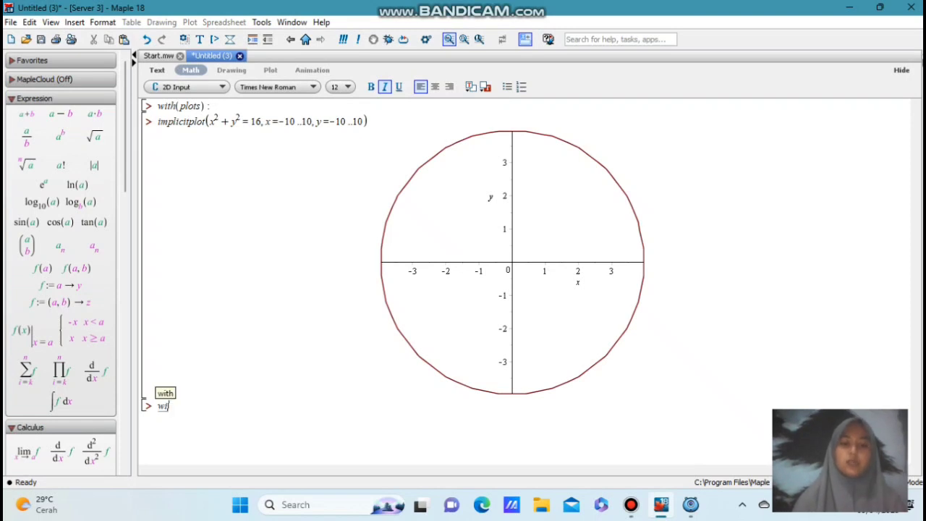
pyautogui.write('th(')
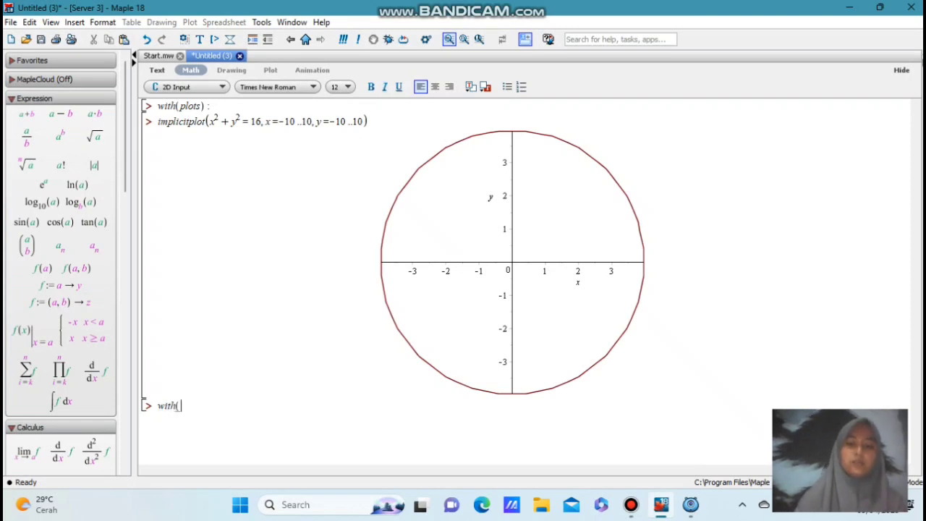
pyautogui.write('plots):')
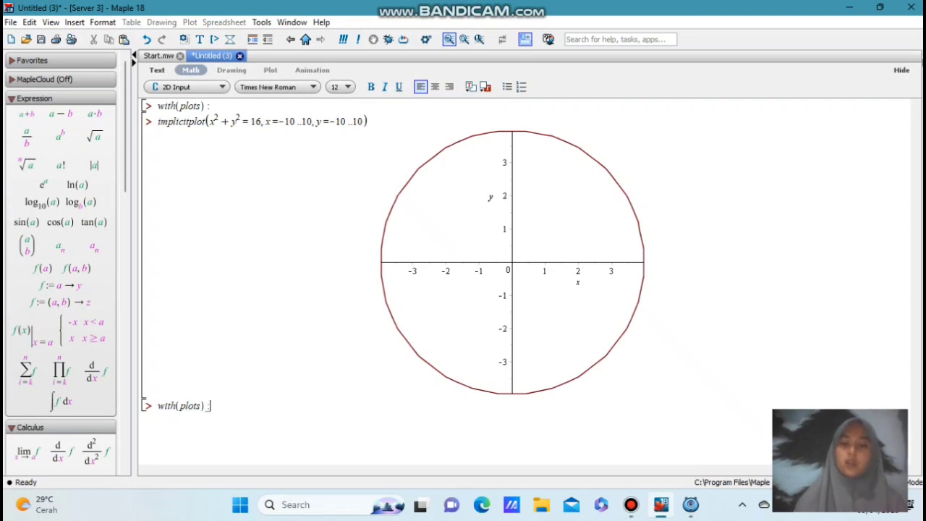
pyautogui.press('Return')
# Begin a second implicitplot command with 2*(x^2 + y^2)^2 as the left side of its equation
pyautogui.write('implicitplot(')
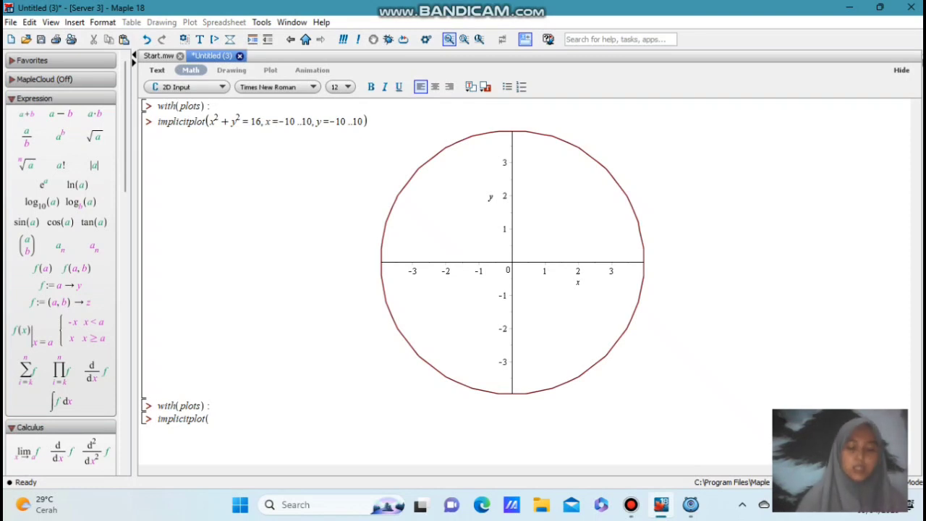
pyautogui.write('2')
pyautogui.write('*')
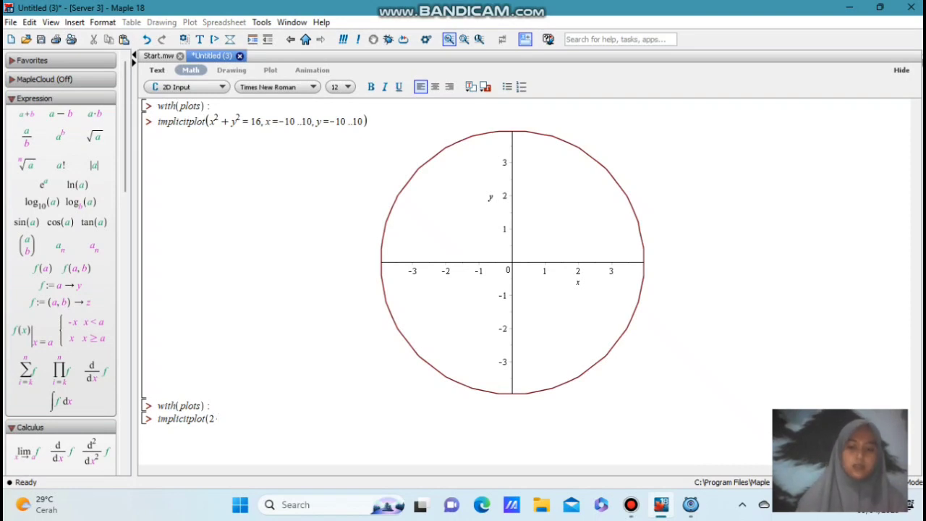
pyautogui.write('(')
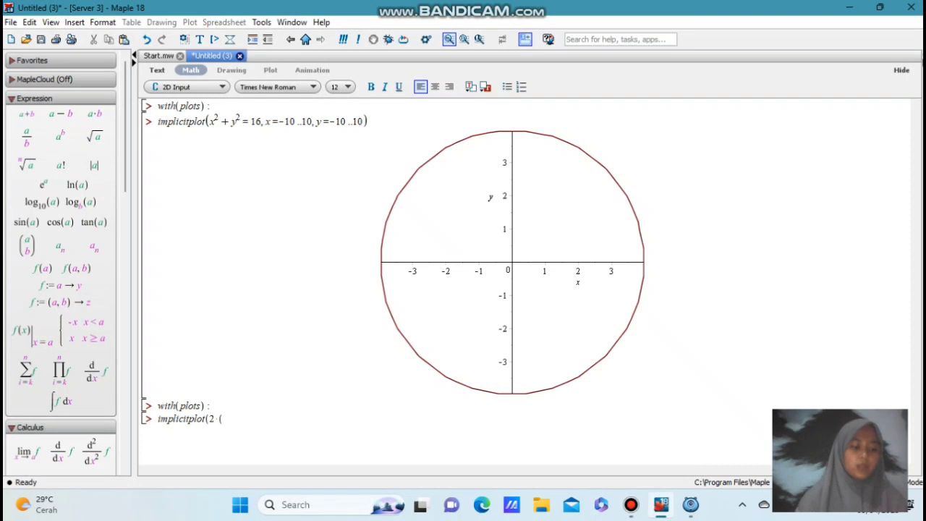
pyautogui.write('x')
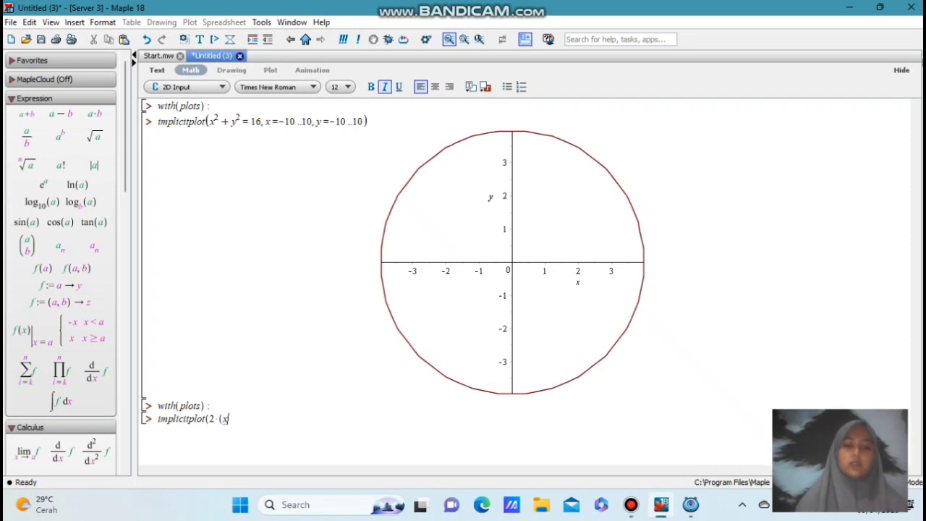
pyautogui.write('^2')
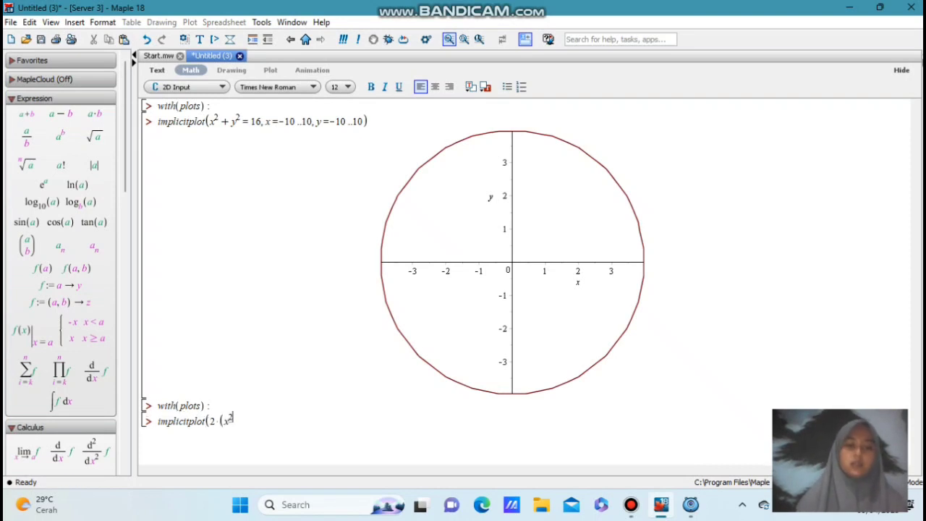
pyautogui.press('Right')
pyautogui.write('+ ')
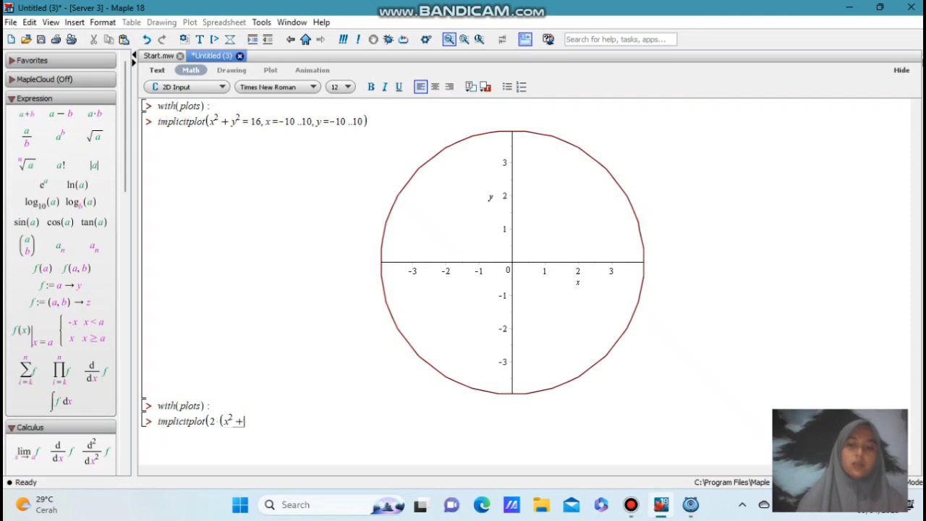
pyautogui.write('y^2')
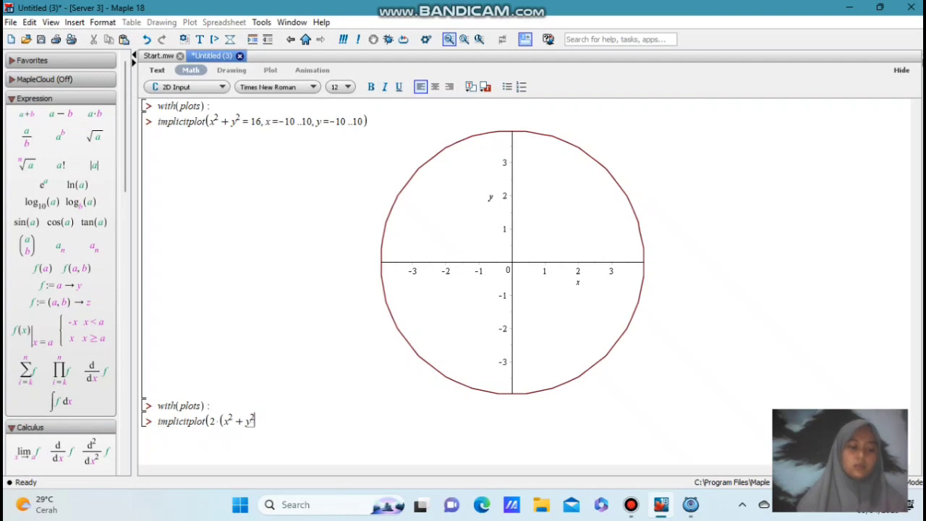
pyautogui.press('Right')
pyautogui.write(')')
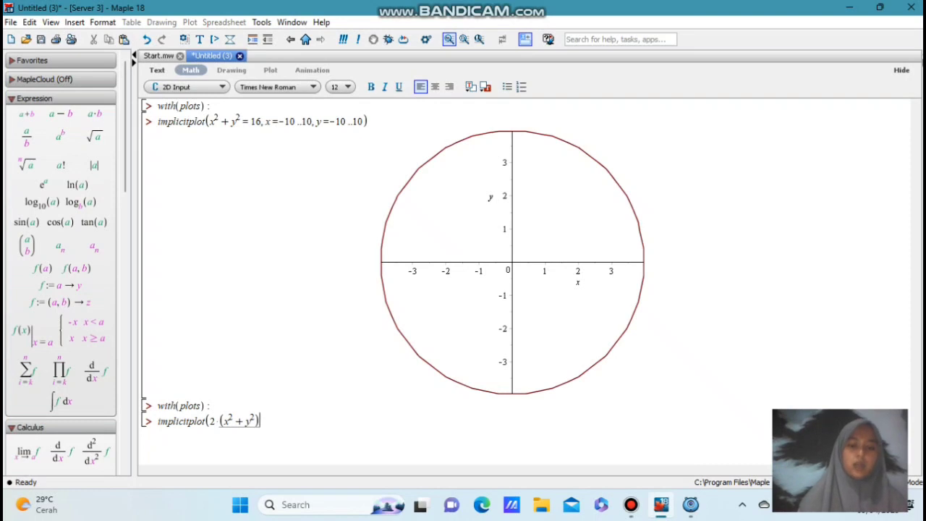
pyautogui.write('^2')
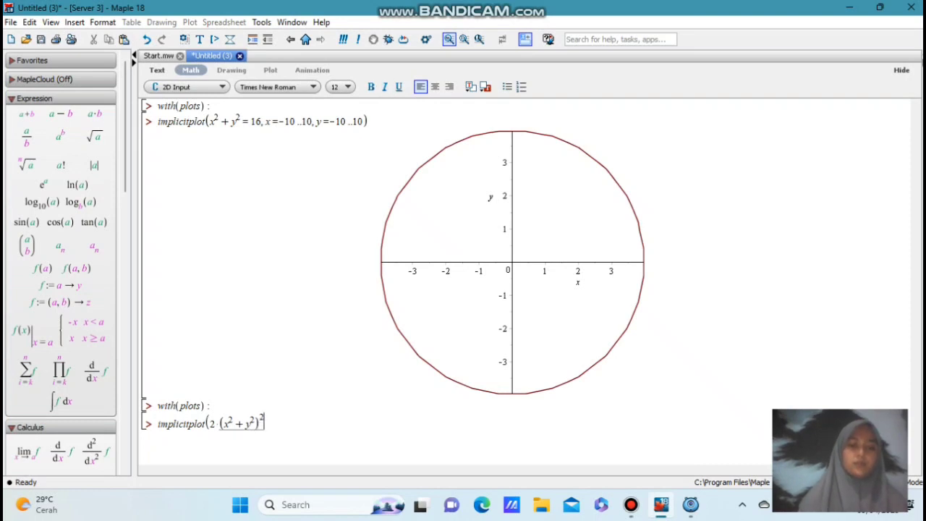
# Complete the equation in the second implicitplot command with = 25*(x^2 - y^2) as its right side
pyautogui.press('Right')
pyautogui.write('= 25')
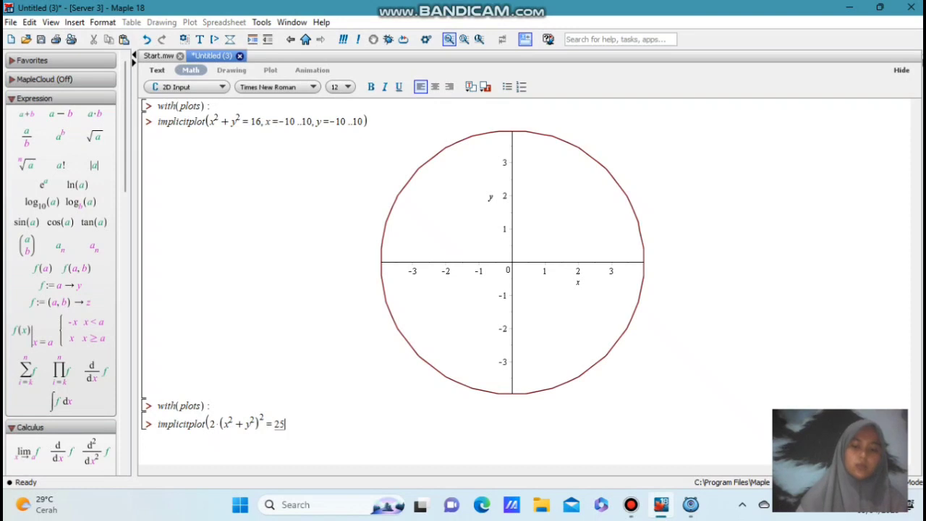
pyautogui.write('*(')
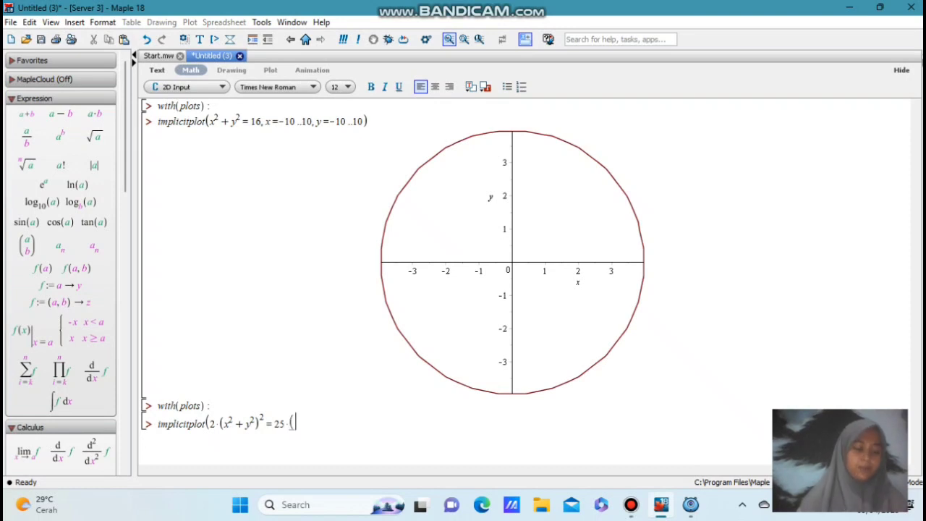
pyautogui.write('x^2')
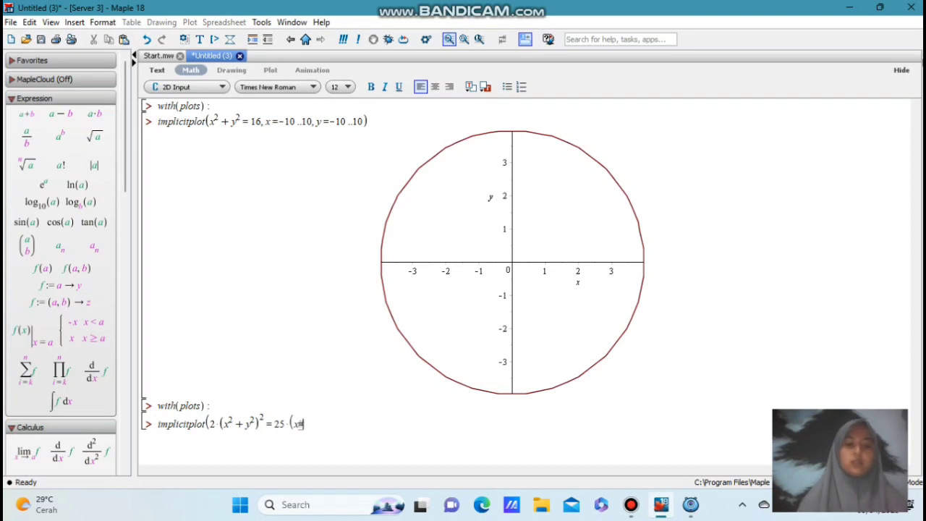
pyautogui.press('BackSpace')
pyautogui.write('^2')
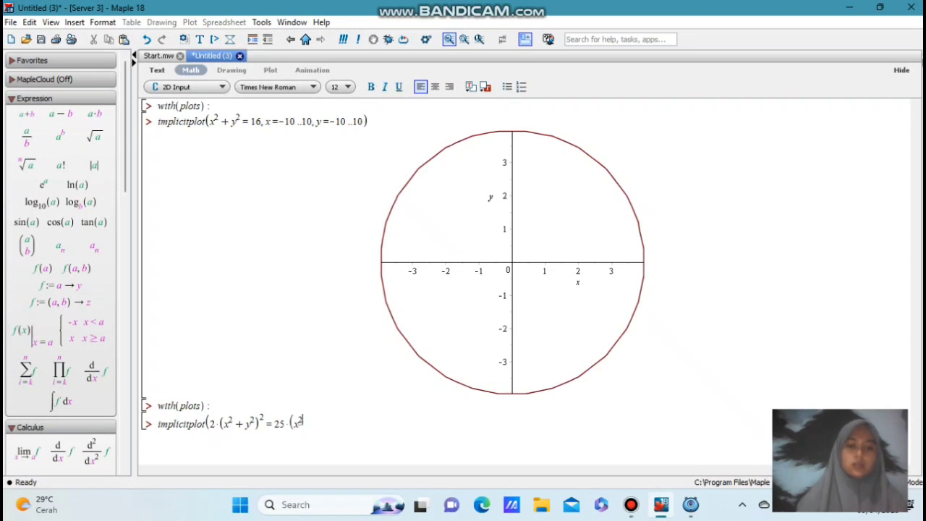
pyautogui.press('Right')
pyautogui.write('-')
pyautogui.write('y')
pyautogui.write('^2')
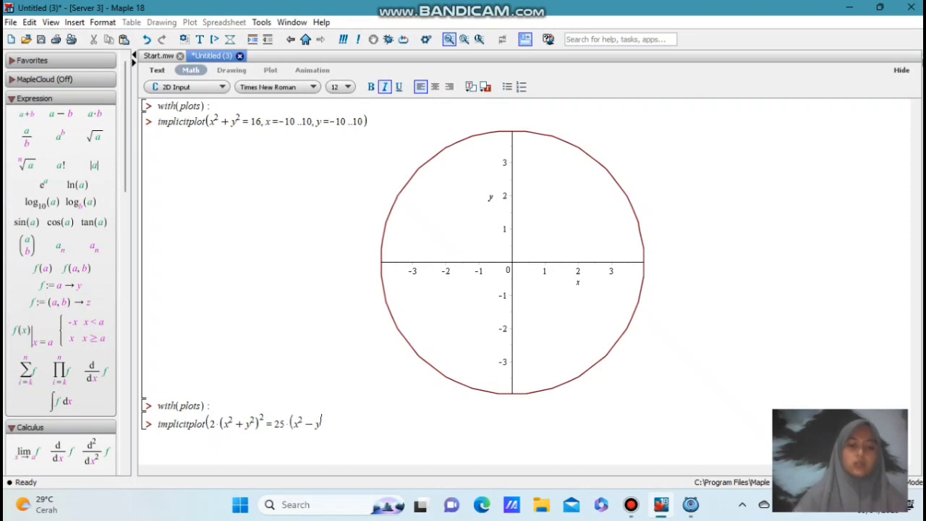
pyautogui.write(')')
pyautogui.write(',x')
pyautogui.write('=')
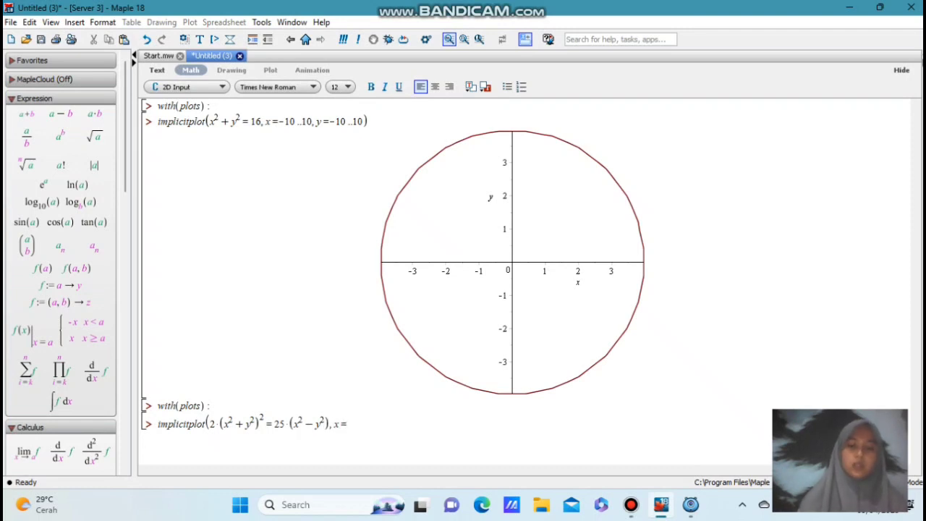
pyautogui.write('-4..4,y-4..')
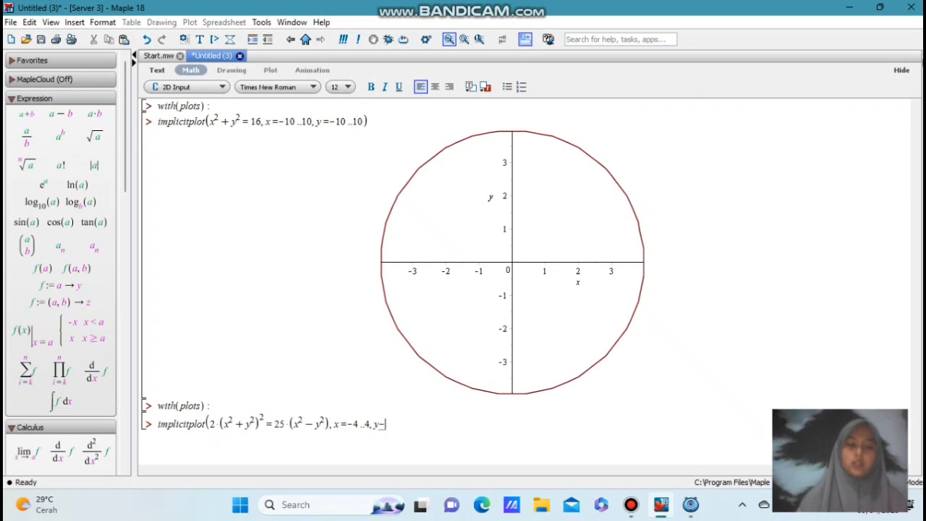
pyautogui.write('4)')
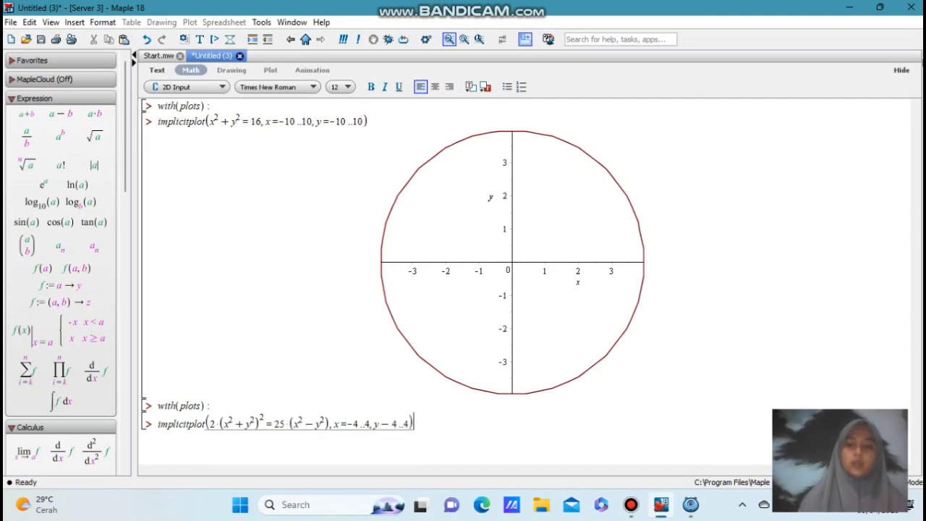
# Add the range x = -4..4 and the entry y-4..4, close the second implicitplot command and execute it
pyautogui.press('Return')
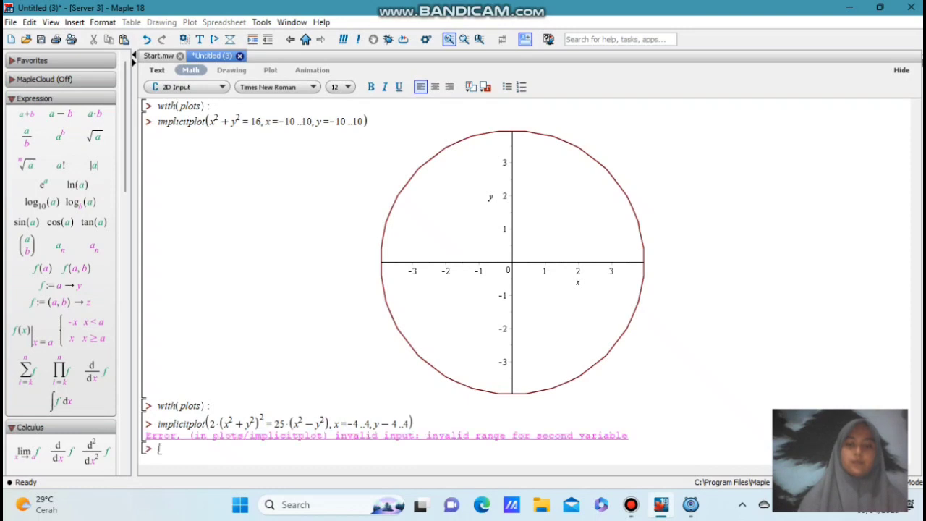
# Undo the last execution, correct the second range to y = -4..4 and execute the implicitplot command again
pyautogui.hotkey('ctrl', 'z')
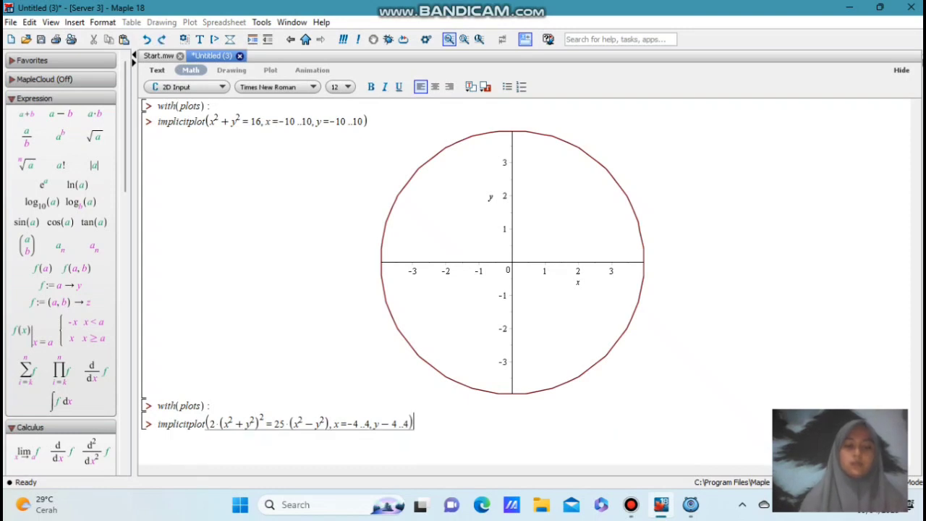
pyautogui.click(380, 424)
pyautogui.write('=')
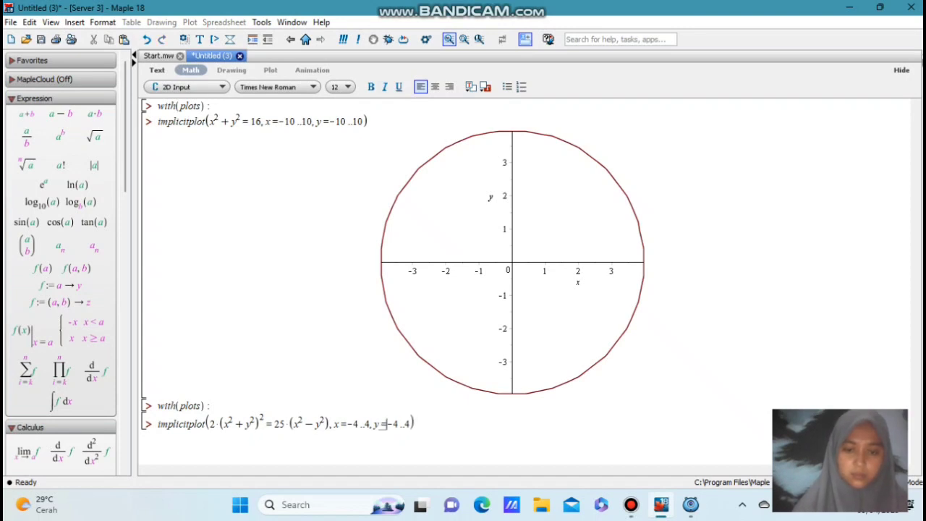
pyautogui.click(416, 424)
pyautogui.press('Return')
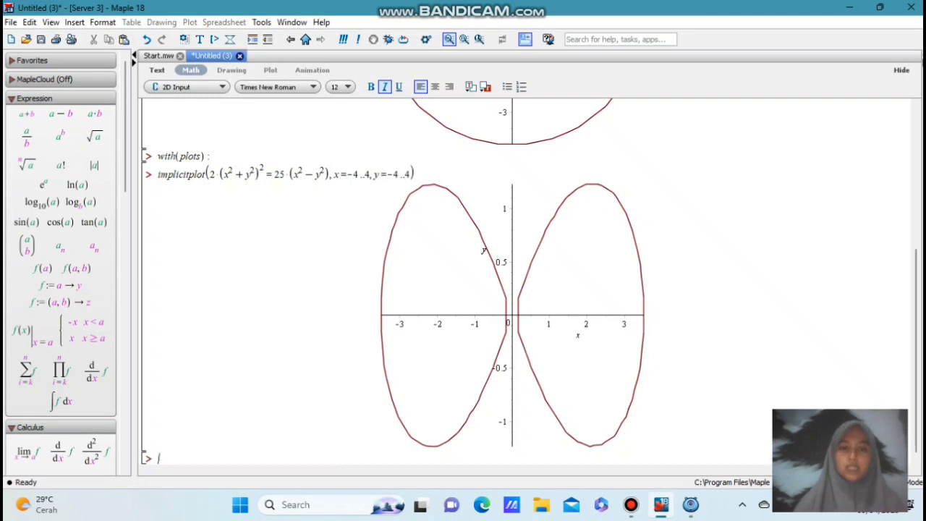
# Add the option numpoints = 1000 to the second implicitplot command and execute it again
pyautogui.click(409, 174)
pyautogui.write(', numpoints ')
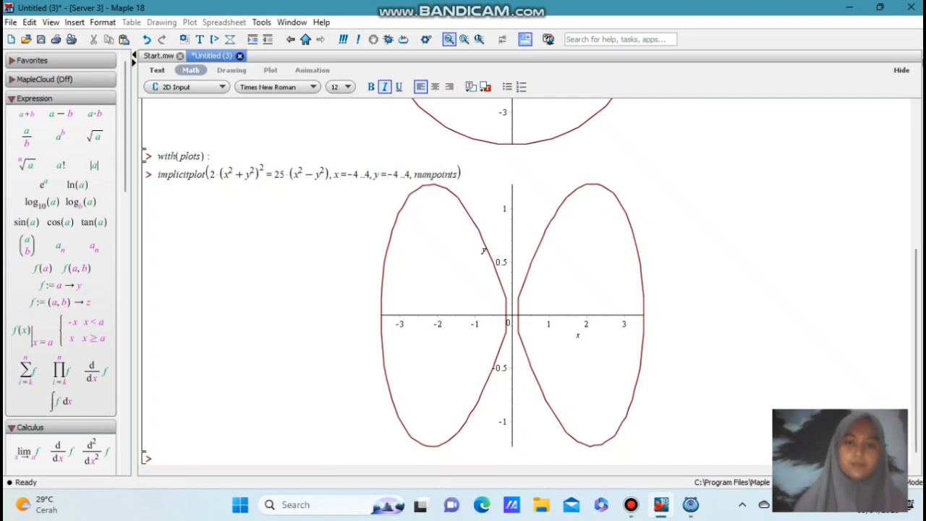
pyautogui.write('= ')
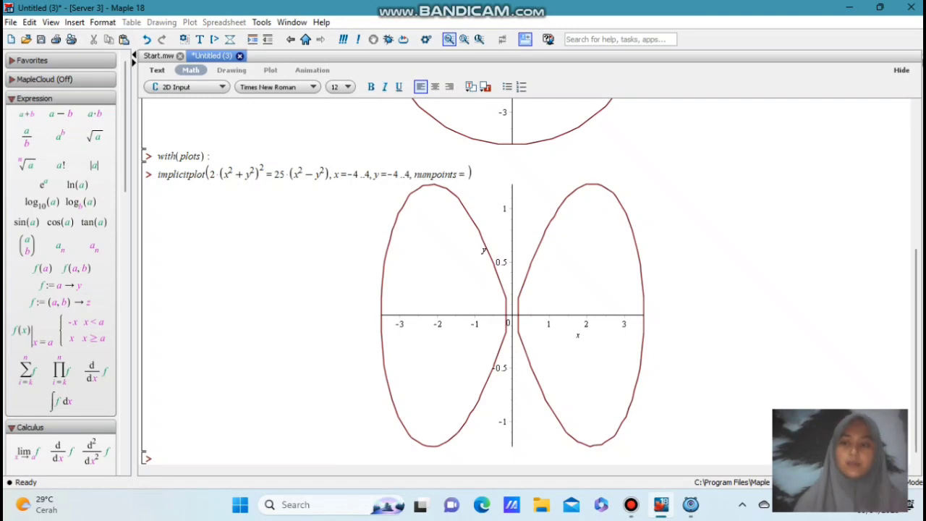
pyautogui.write('1000')
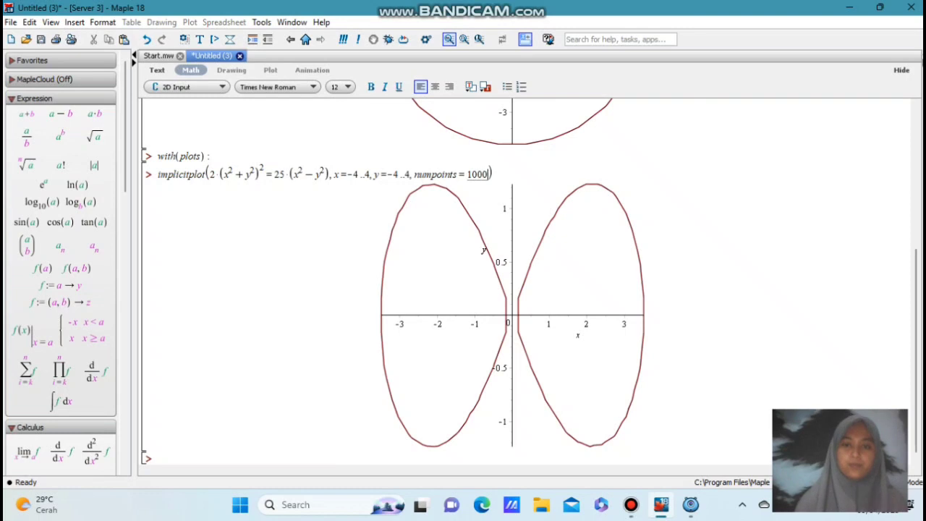
pyautogui.click(512, 314)
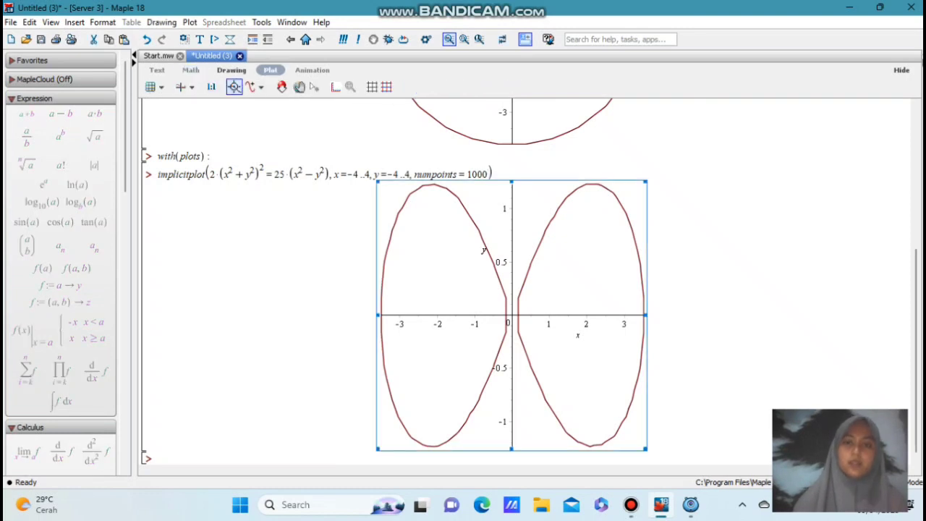
pyautogui.click(489, 174)
pyautogui.press('Return')
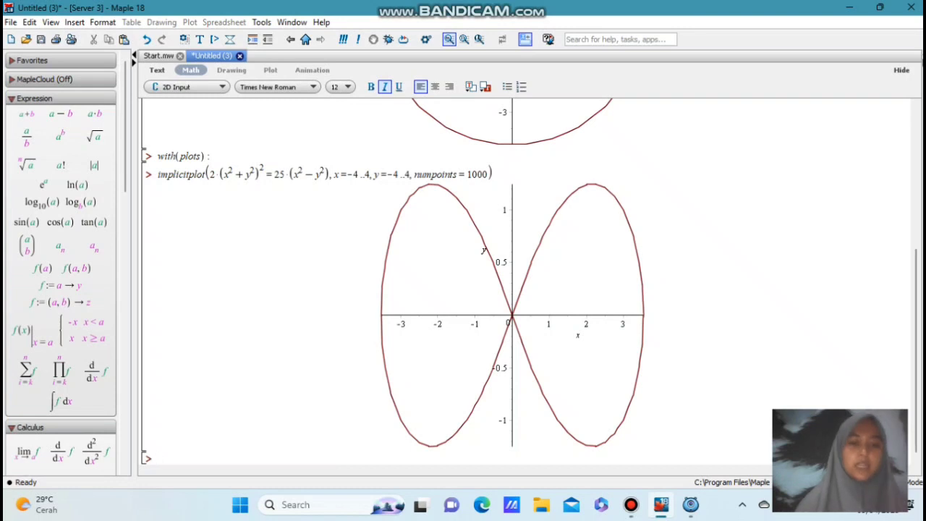
# Enter the heading "fugsi genap" on the line below the second plot and execute it
pyautogui.write('figs')
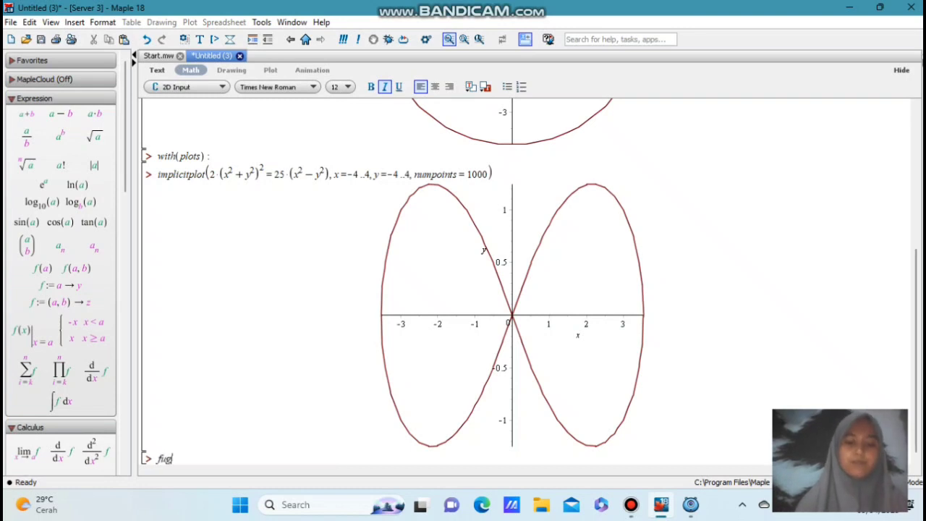
pyautogui.write('i genap')
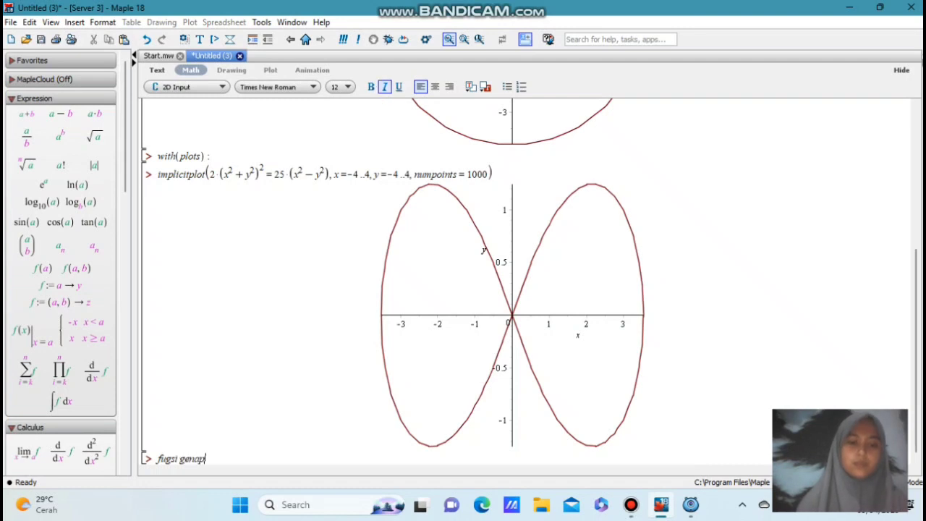
pyautogui.press('Return')
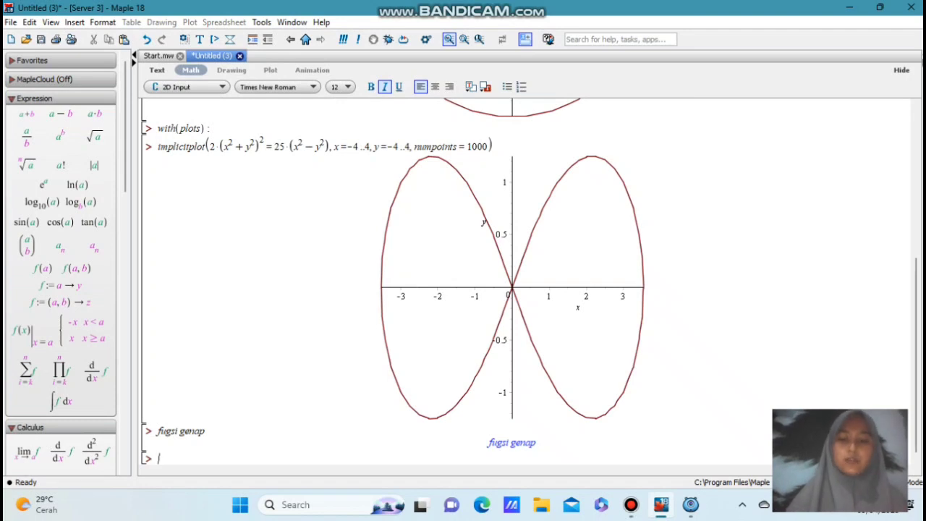
# Enter the even-function condition f(-x) = f(x) on the new line and execute it
pyautogui.write('f')
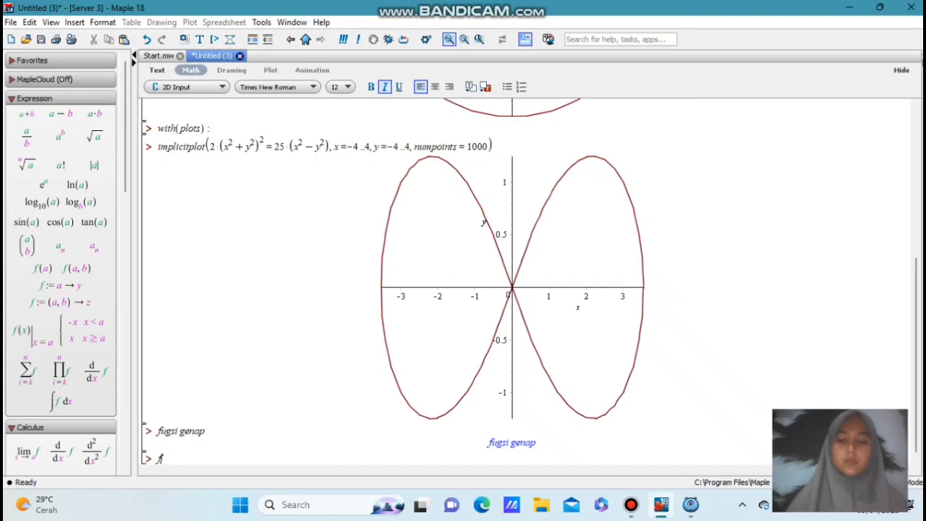
pyautogui.write('(-x')
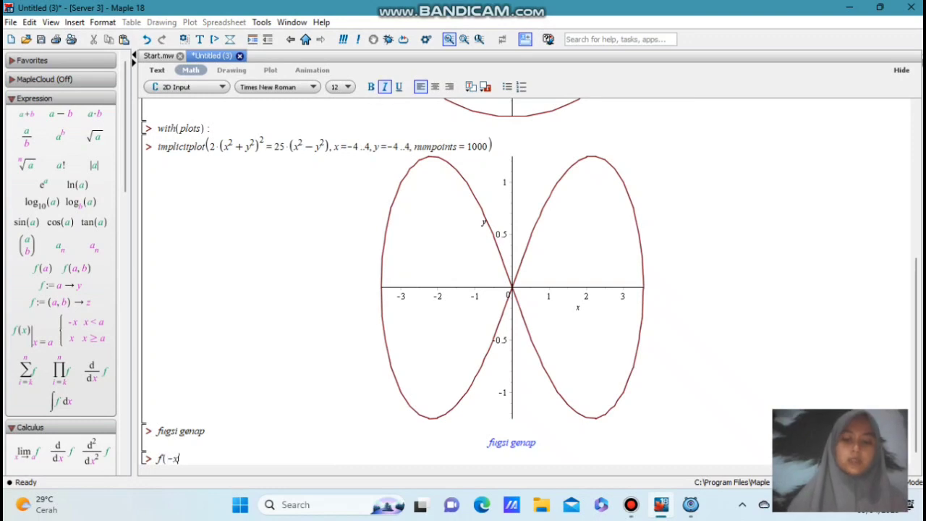
pyautogui.write(') =f(x')
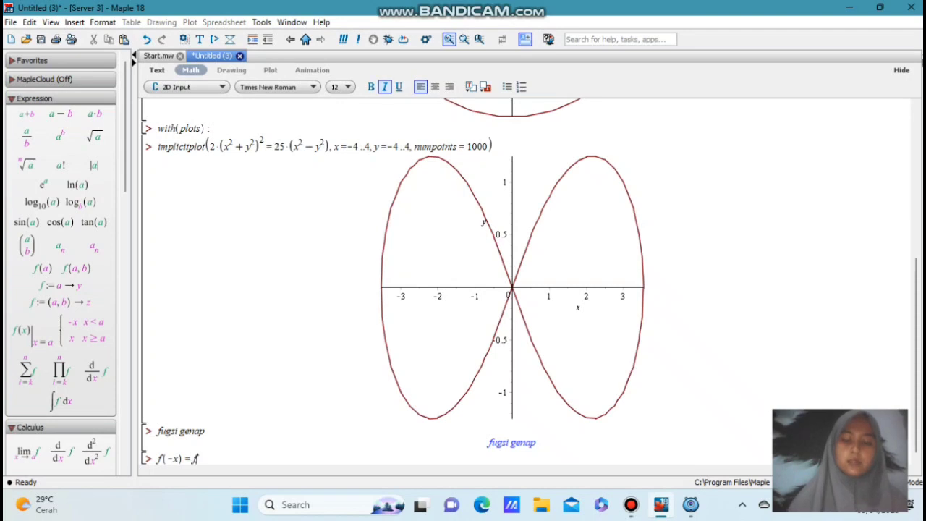
pyautogui.write(')')
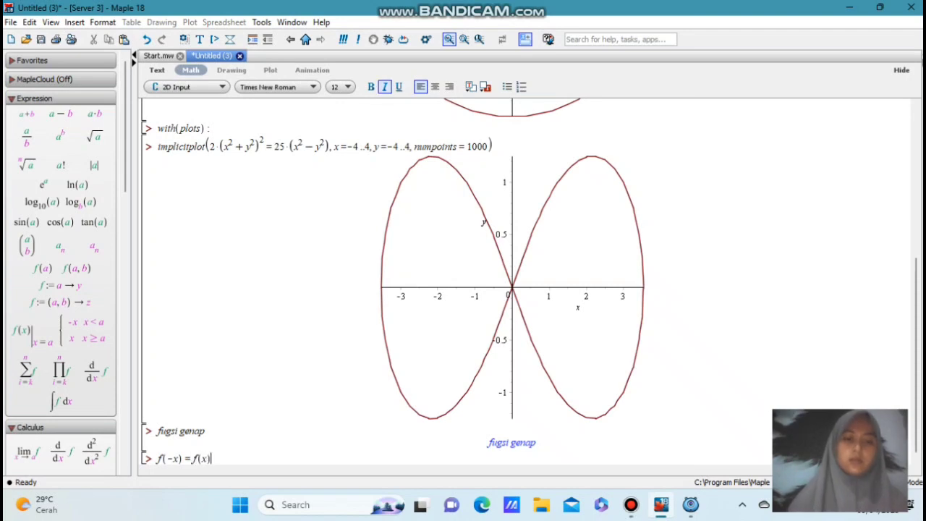
pyautogui.press('Return')
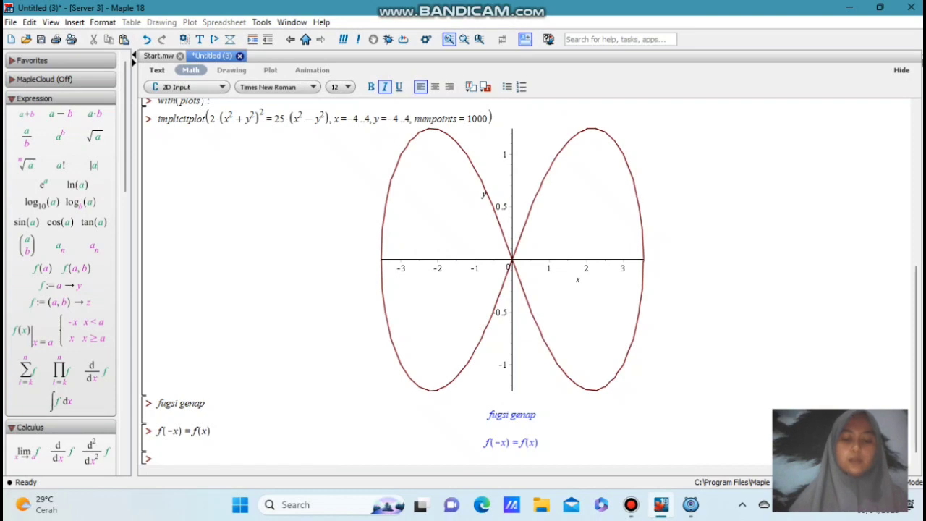
# Define the function f := (x) -> x^2 on the new line and execute it
pyautogui.write('f')
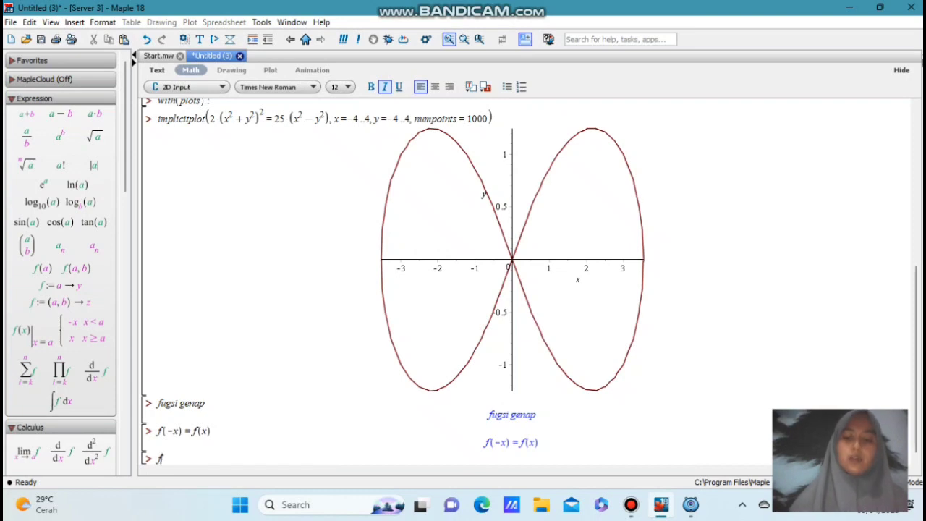
pyautogui.write(':=')
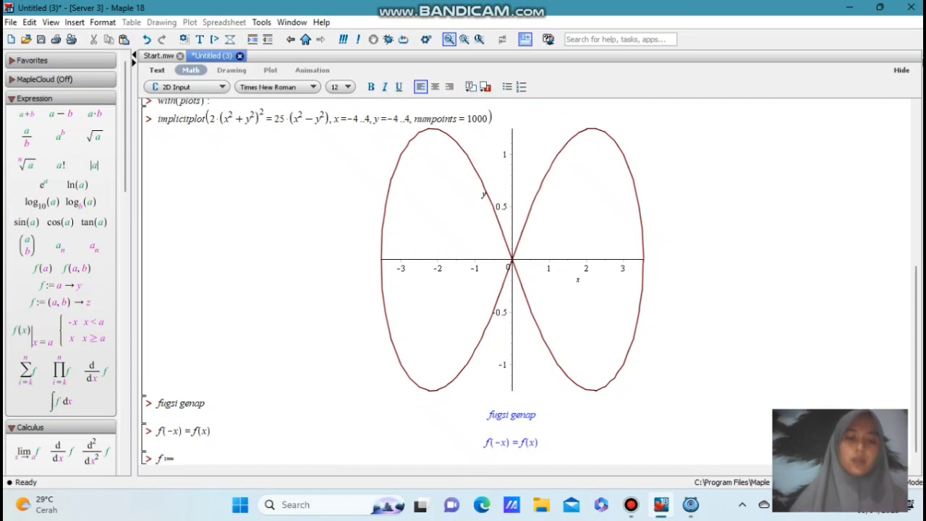
pyautogui.write('(x)')
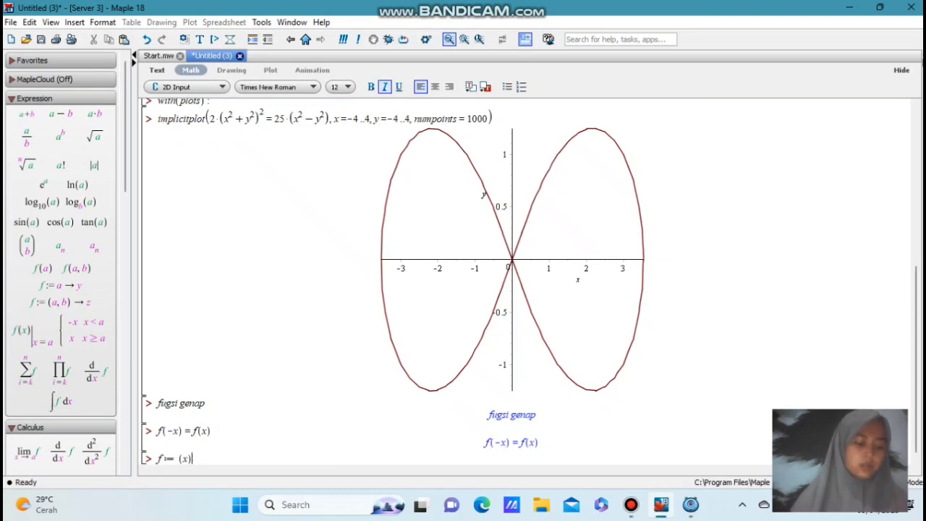
pyautogui.write('->')
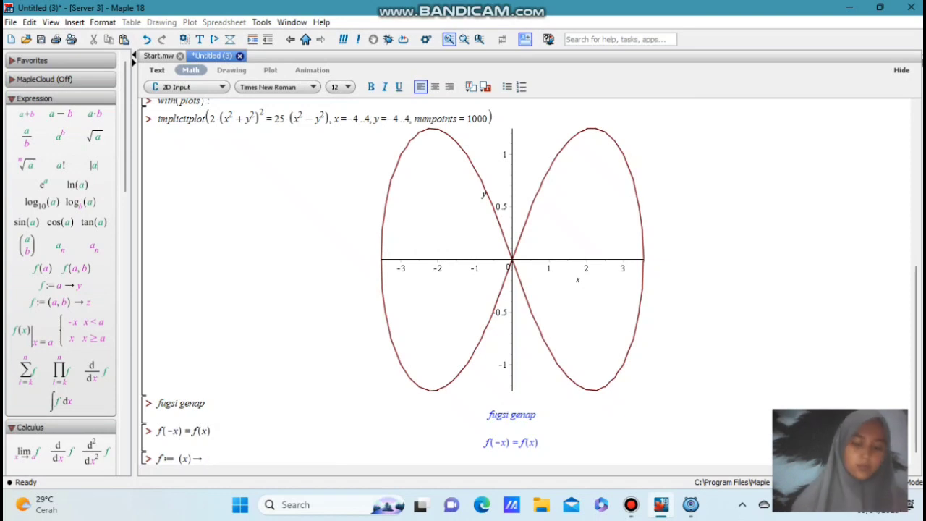
pyautogui.write('x')
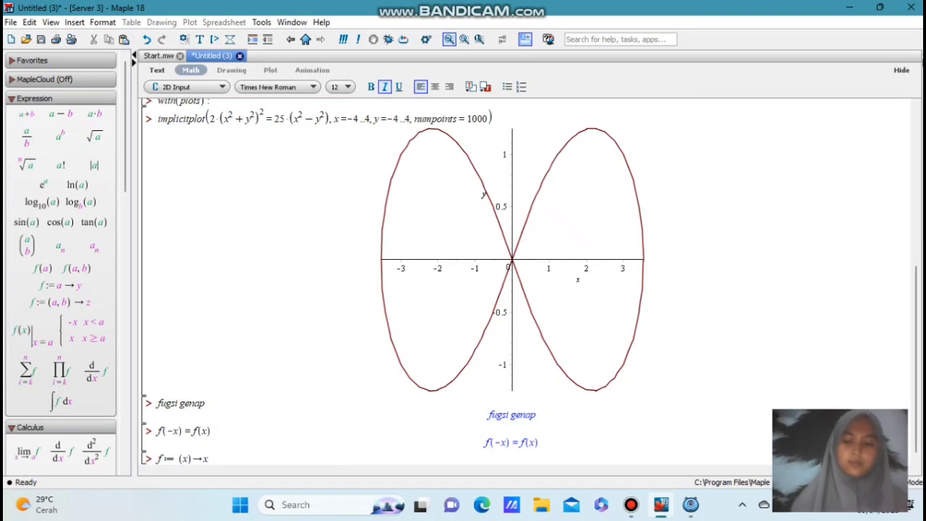
pyautogui.write('^6')
pyautogui.press('BackSpace')
pyautogui.write('2')
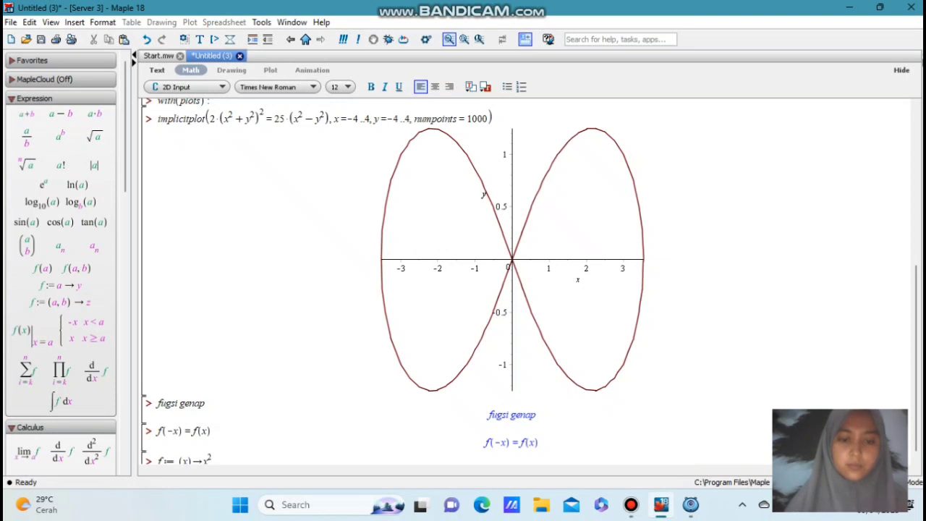
pyautogui.press('Return')
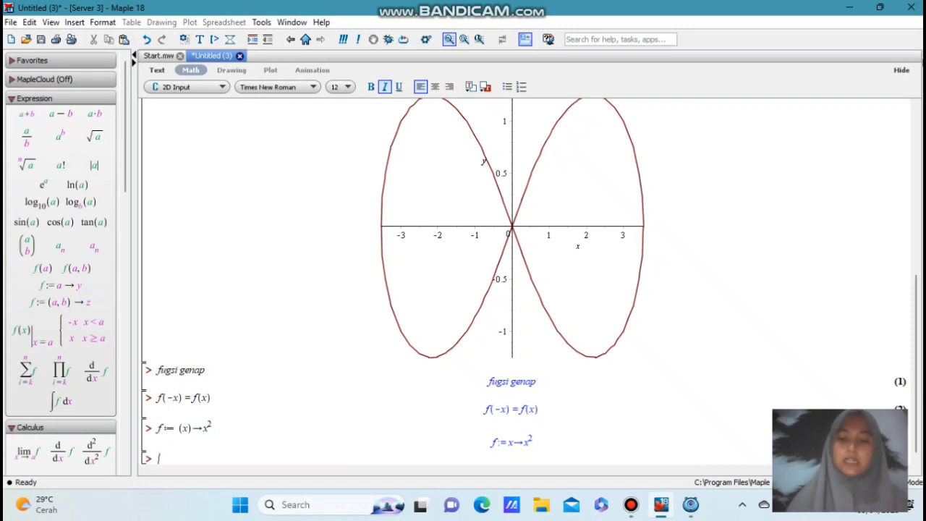
# Evaluate f(-x) for the squared function on the new line
pyautogui.write('f')
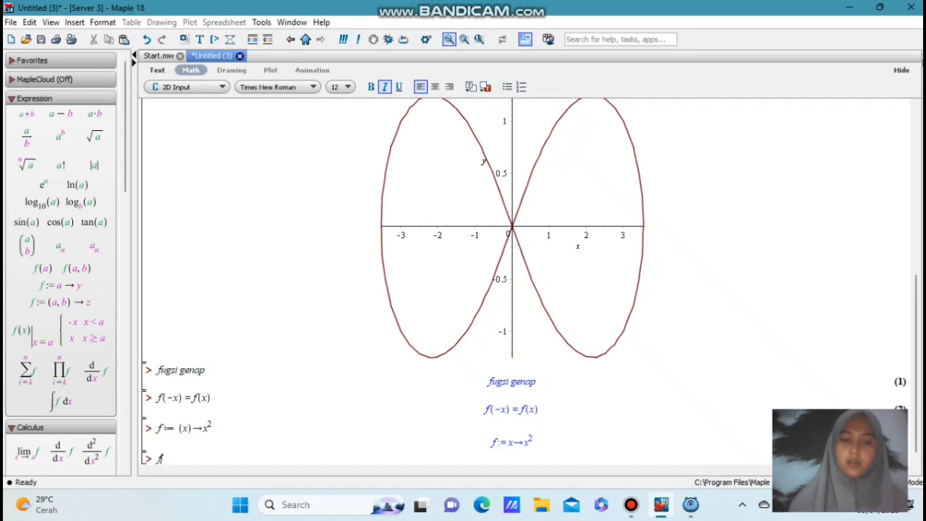
pyautogui.write('(-x)')
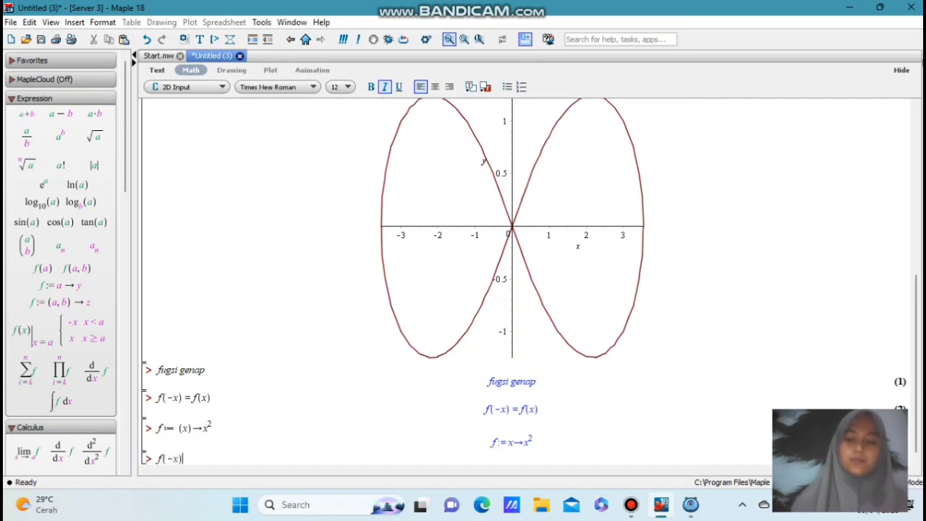
pyautogui.press('Return')
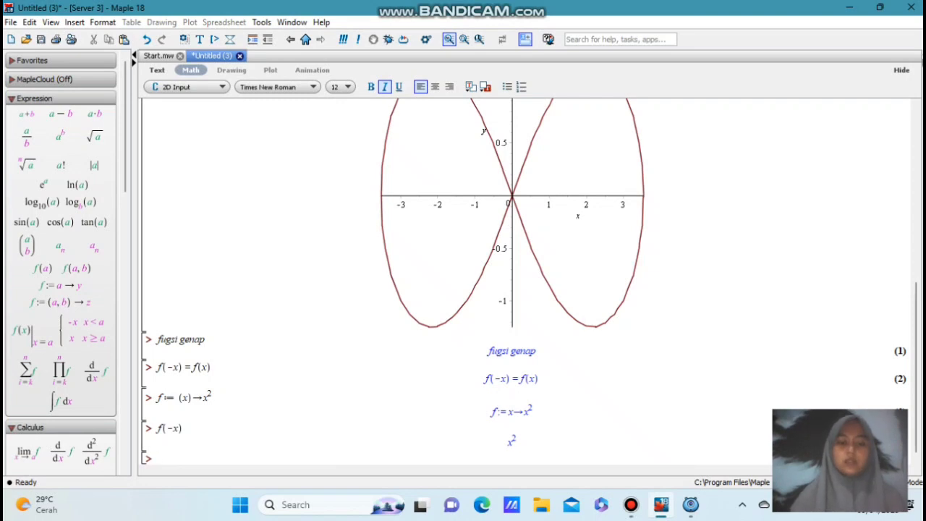
# Load the plotting package with the command with(plots): on the line below f(-x)
pyautogui.write('wit')
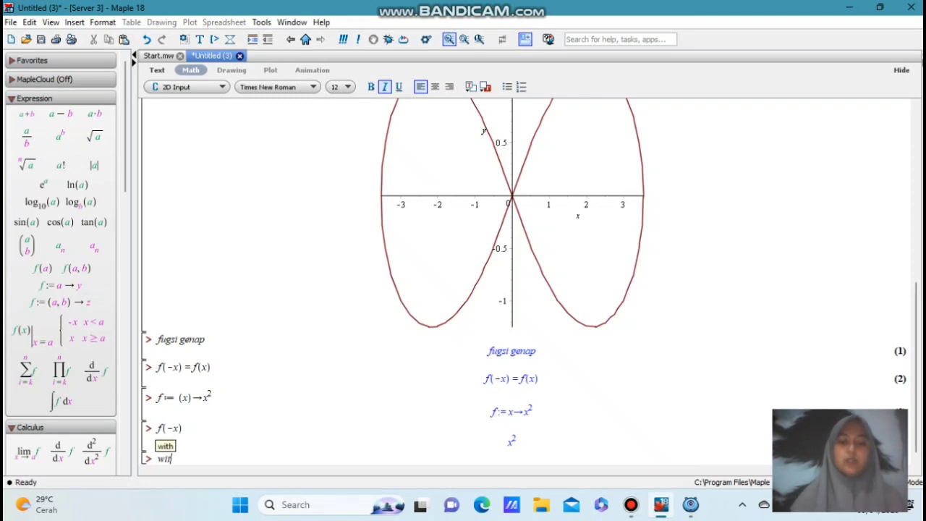
pyautogui.write('hplot')
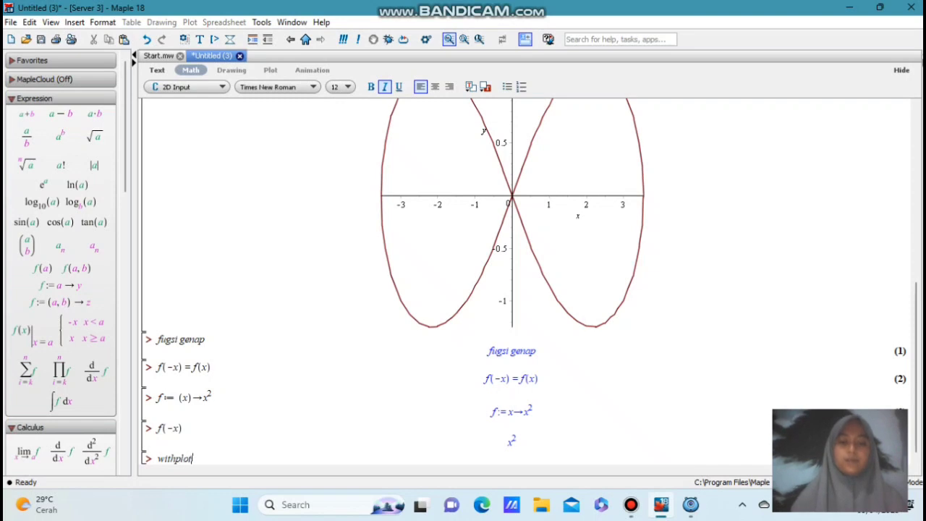
pyautogui.press('BackSpace')
pyautogui.press('BackSpace')
pyautogui.press('BackSpace')
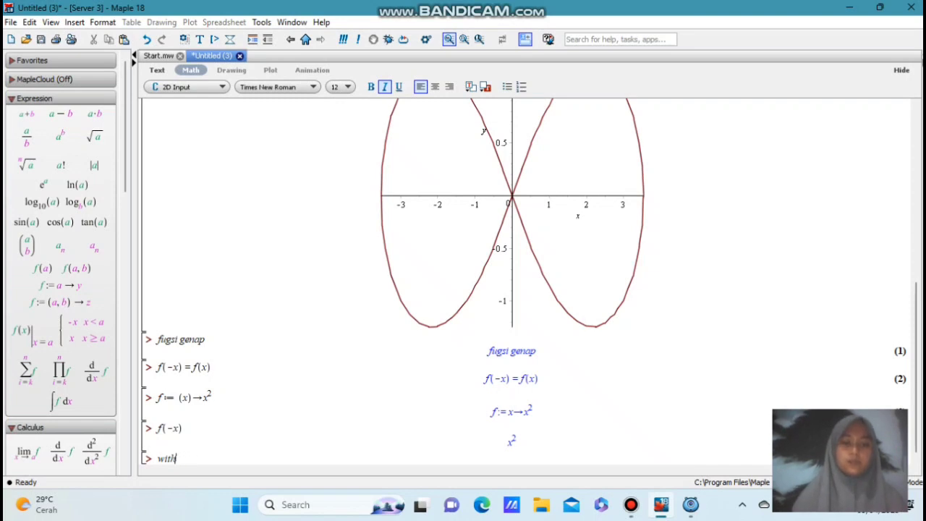
pyautogui.write('(')
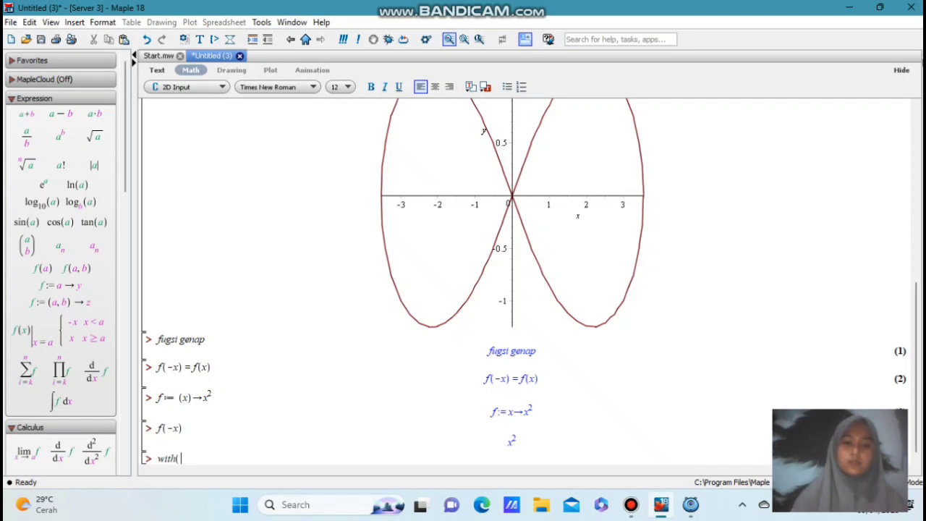
pyautogui.write('plots')
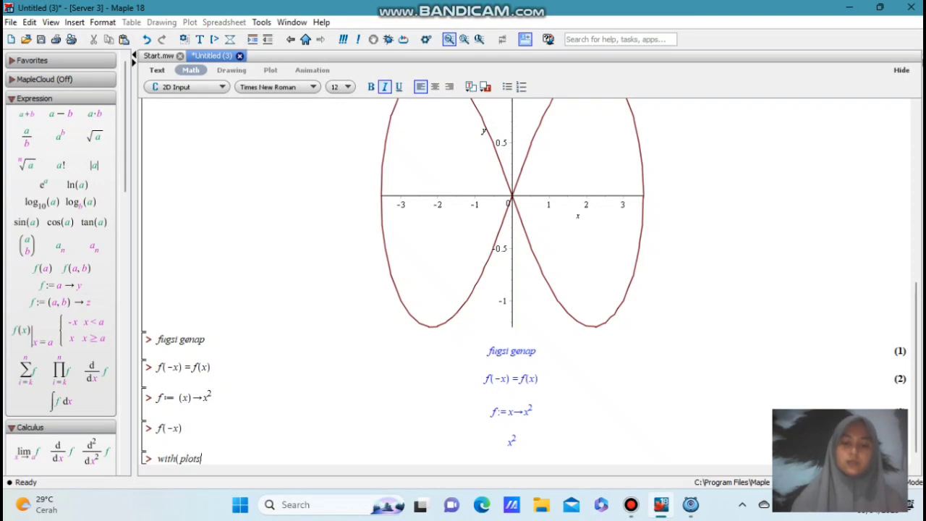
pyautogui.write(') :')
pyautogui.press('Return')
# Plot x^2 over the range x = -5..5 with the plot command
pyautogui.write('plot(x^2')
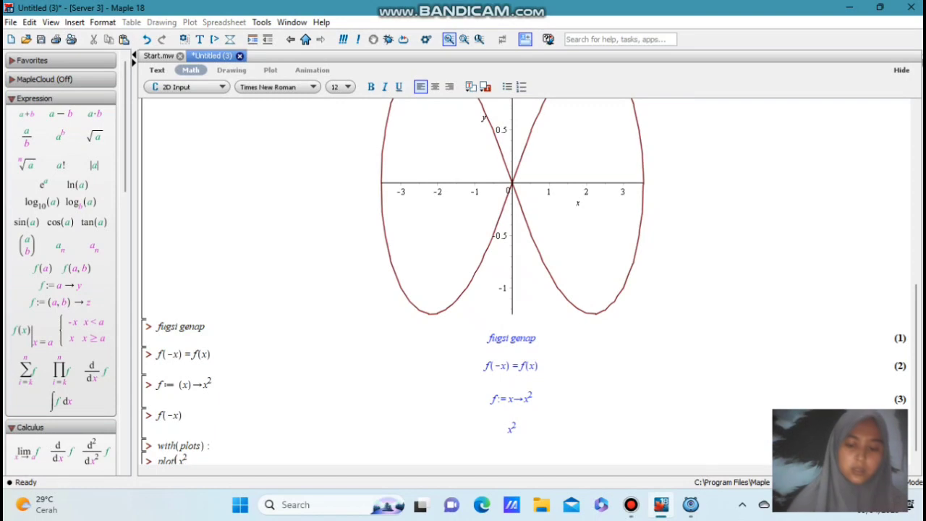
pyautogui.press('Right')
pyautogui.write(', x')
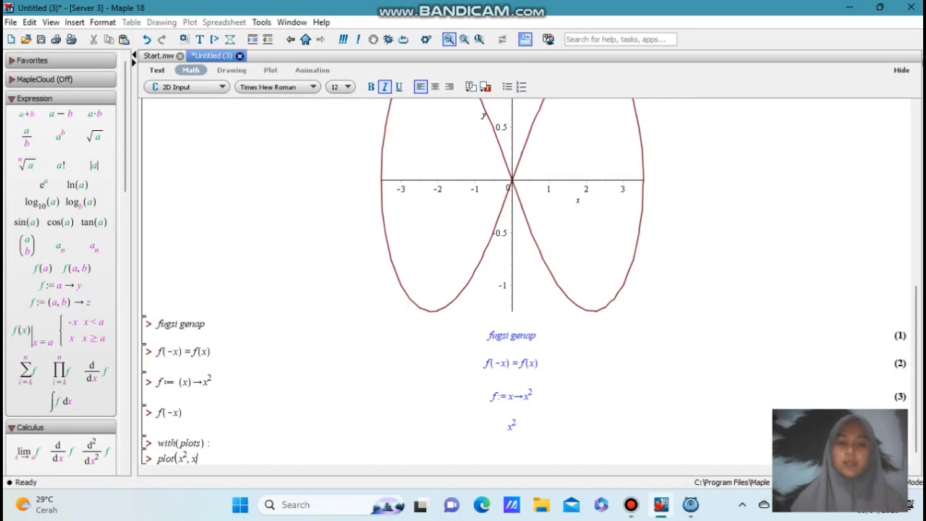
pyautogui.write('=-5..5')
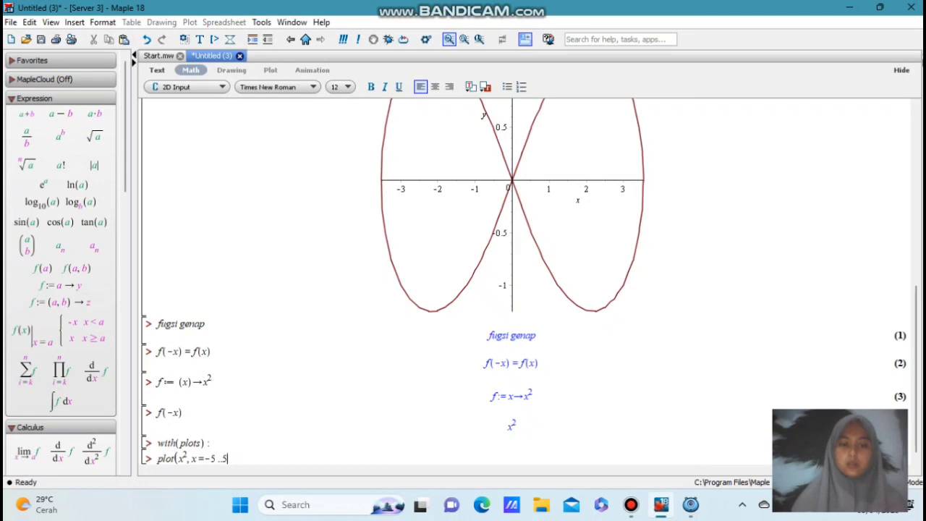
pyautogui.write(')')
pyautogui.press('Return')
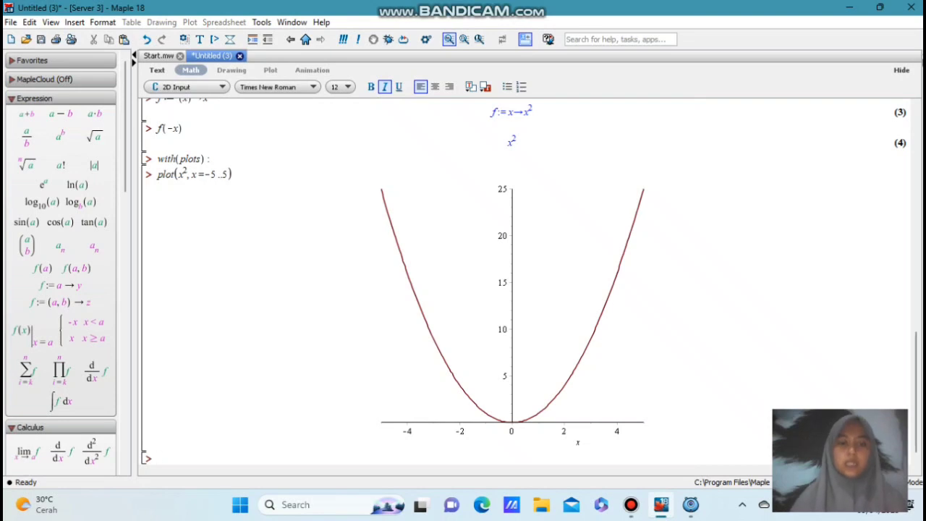
# Enter the heading "fungsi ganjil" on the line below the parabola plot and execute it
pyautogui.write('fungsi ganjil')
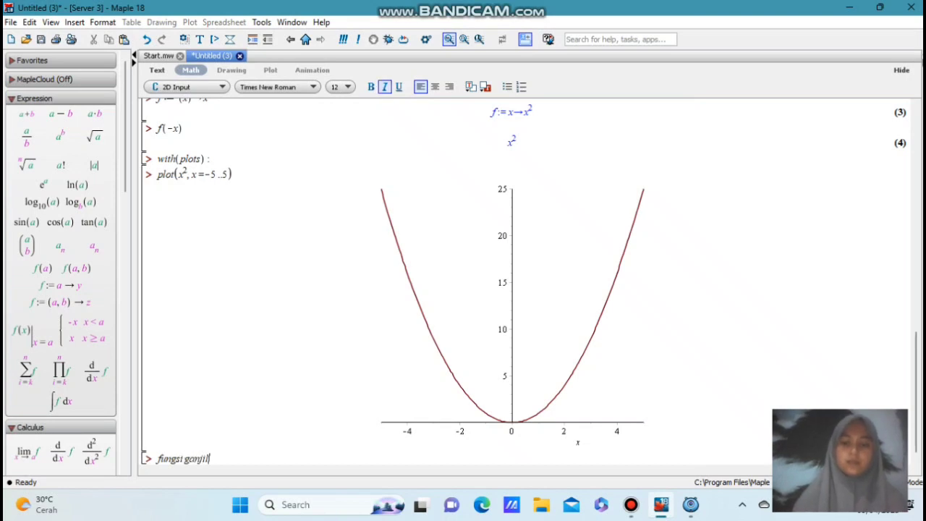
pyautogui.press('Return')
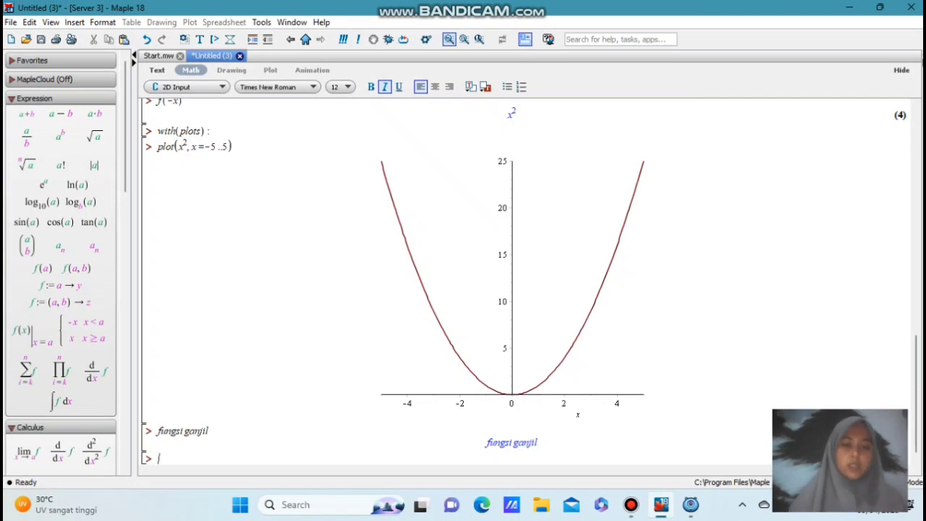
# Define the odd function f := (x) -> x^3 on the new line and execute it
pyautogui.write('f')
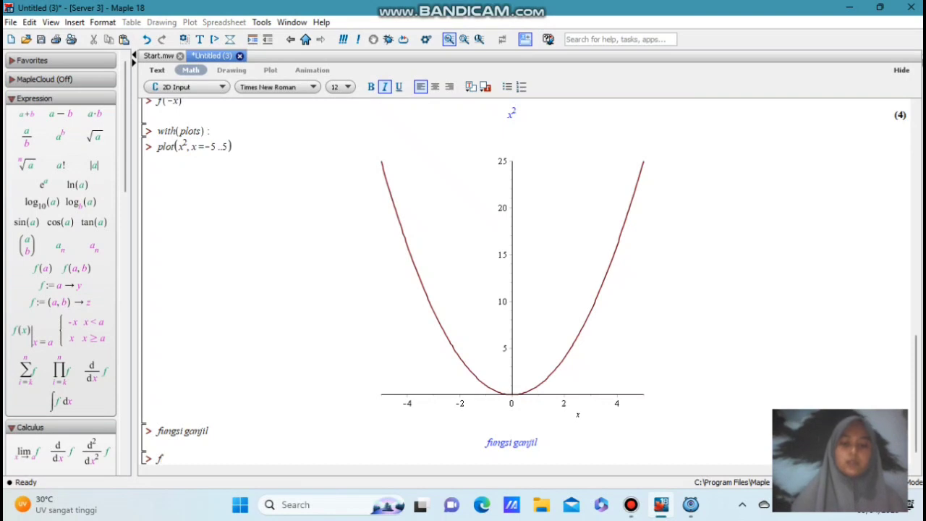
pyautogui.write(':=')
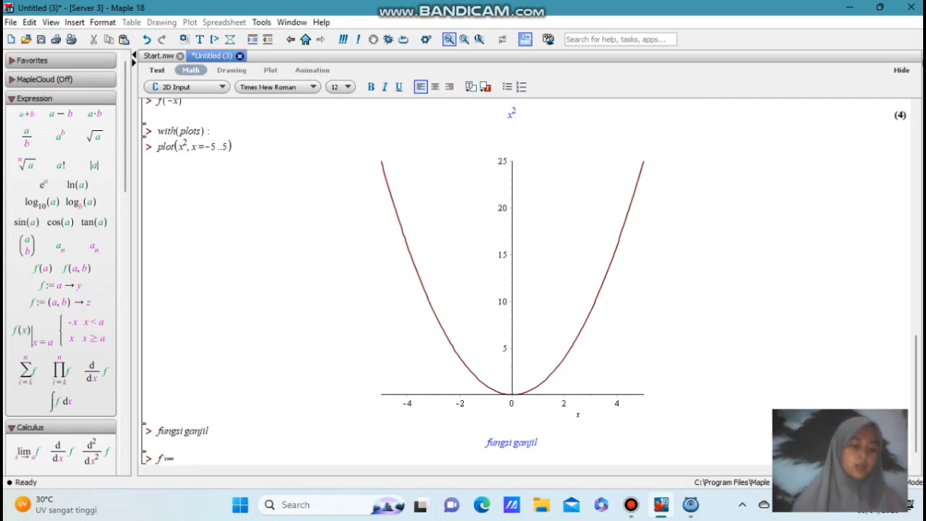
pyautogui.write('(x)')
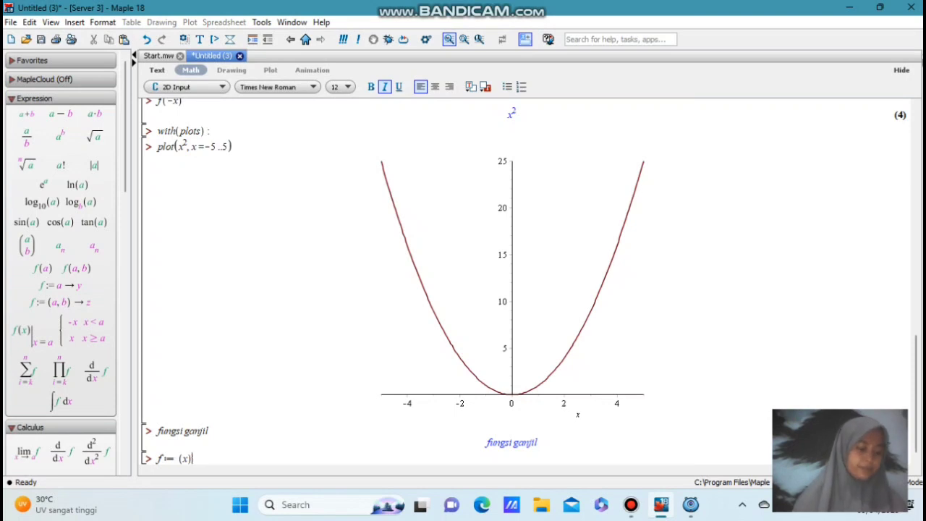
pyautogui.write('-')
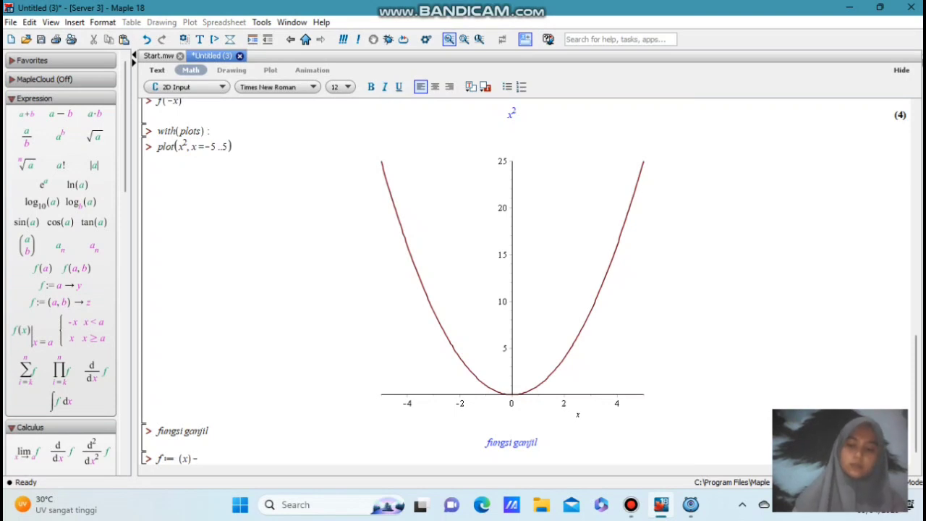
pyautogui.write('>')
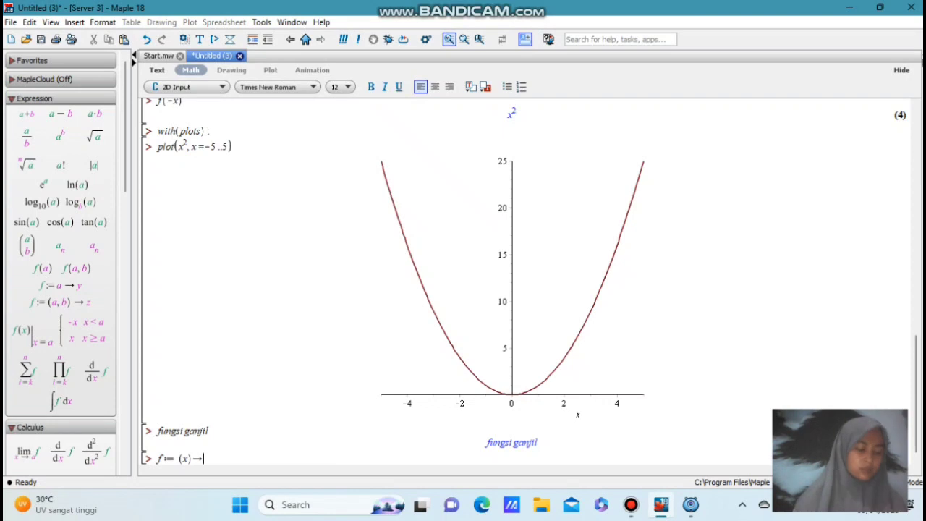
pyautogui.write('x')
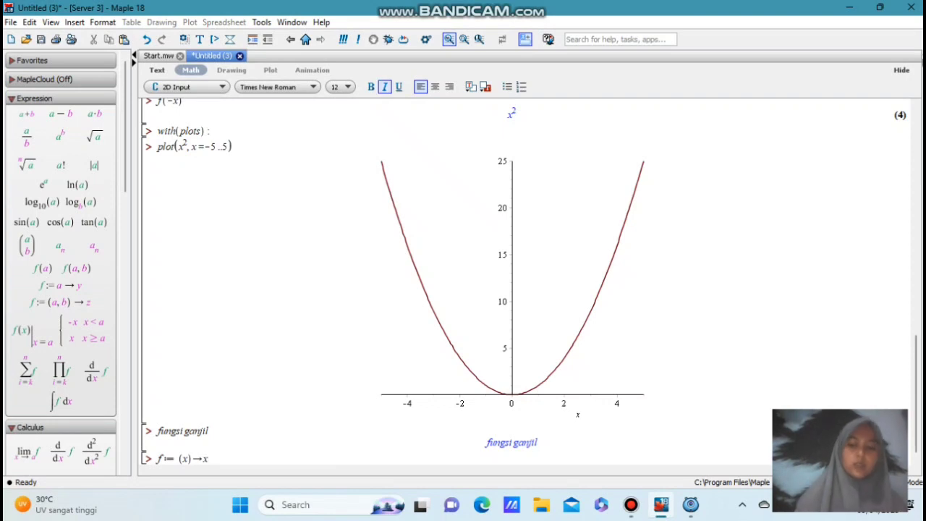
pyautogui.write('^3')
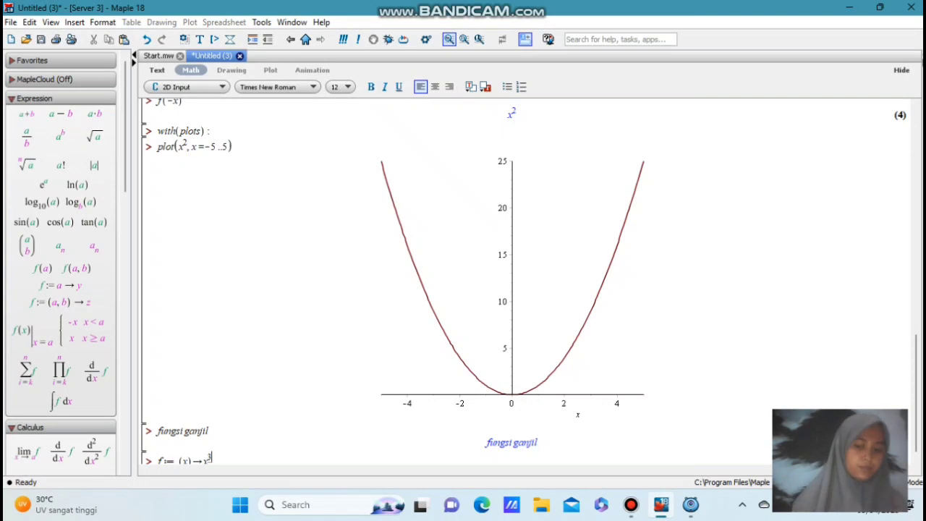
pyautogui.press('Return')
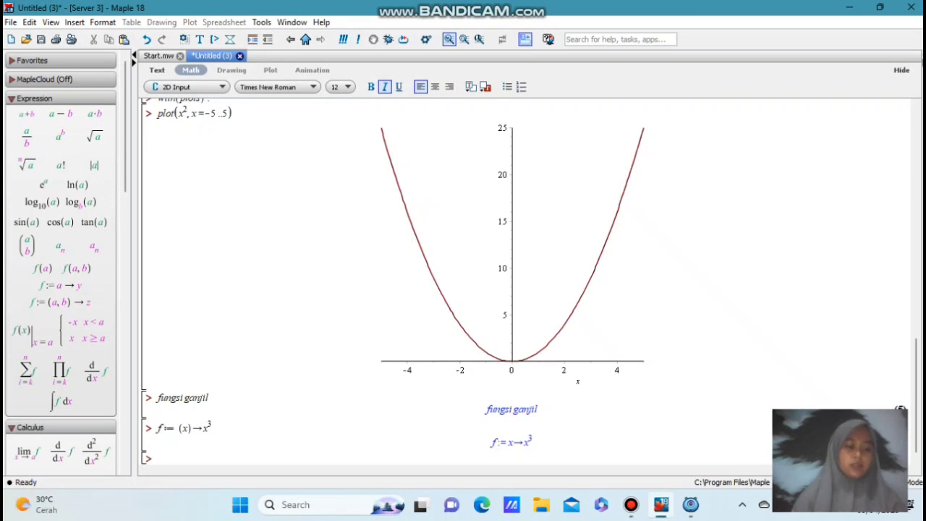
# Evaluate -f(x) and f(-x) for the cubic function on two separate lines
pyautogui.write('-')
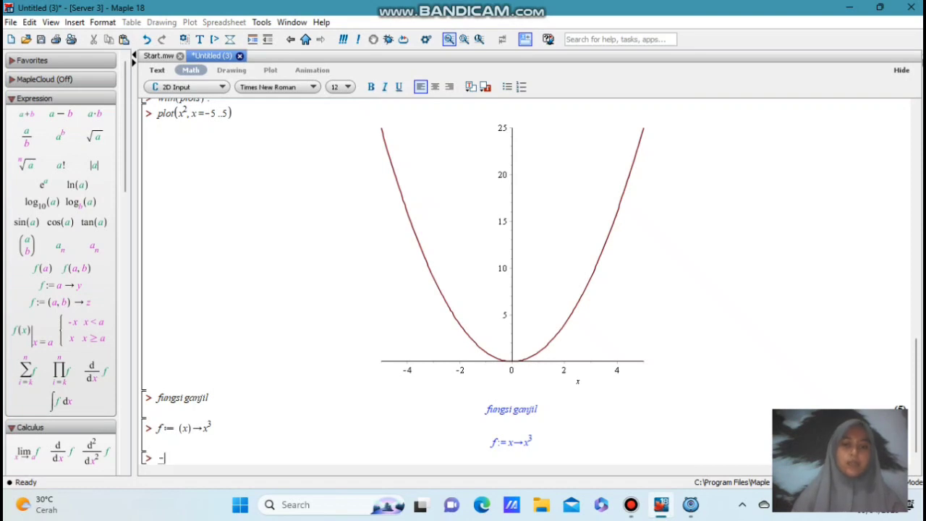
pyautogui.write('f(x)')
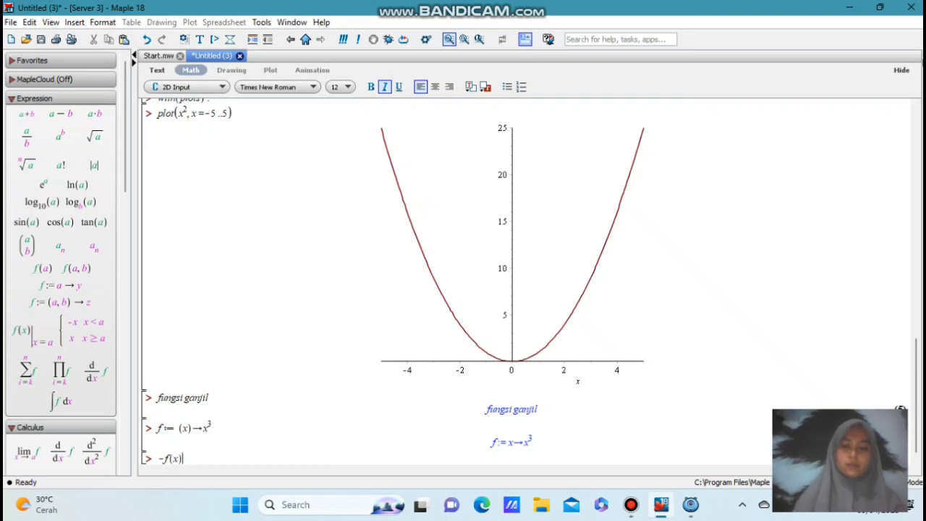
pyautogui.press('Return')
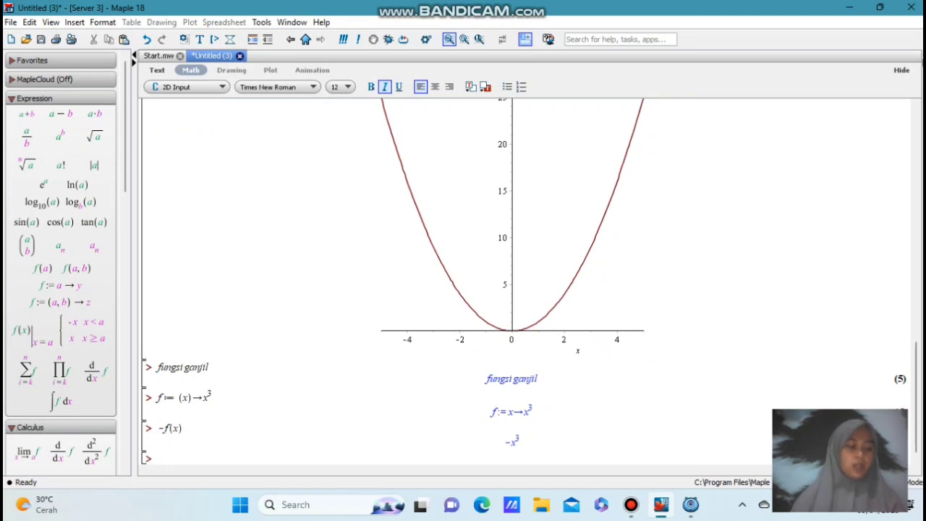
pyautogui.write('f')
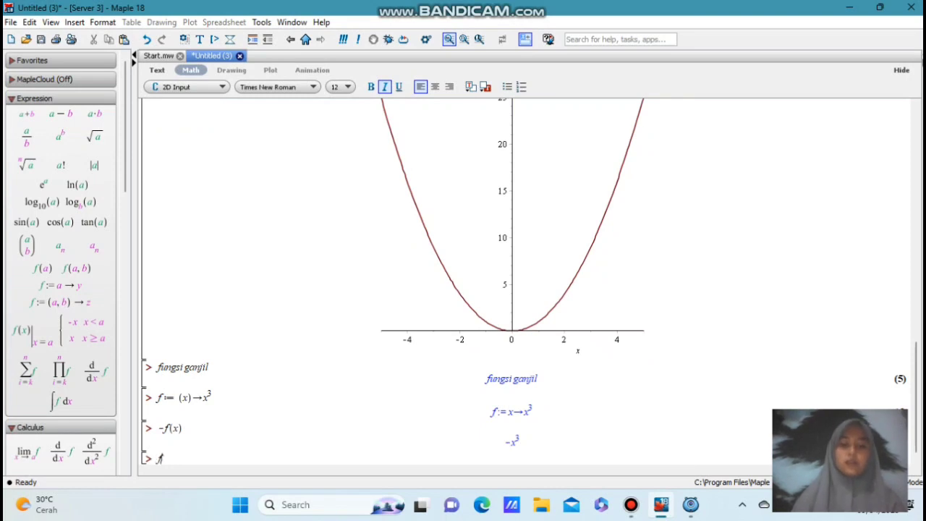
pyautogui.write('(-x')
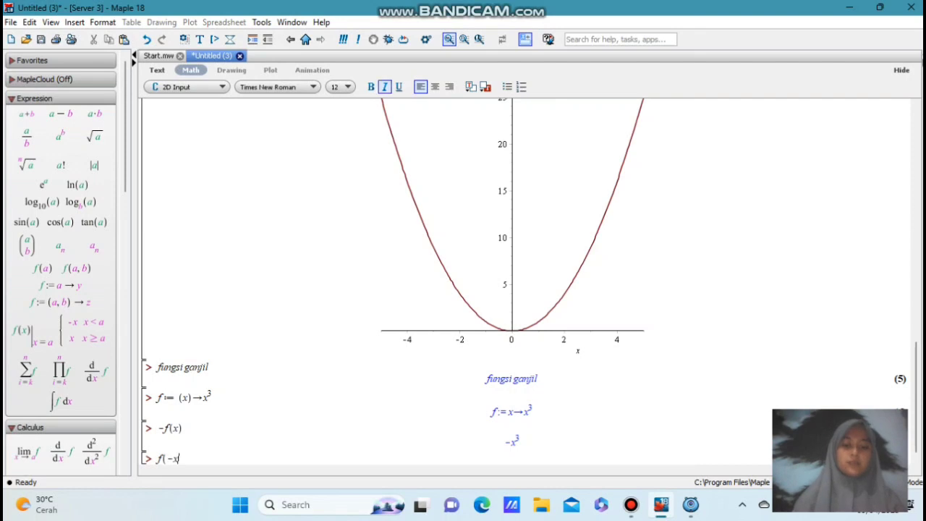
pyautogui.write(')')
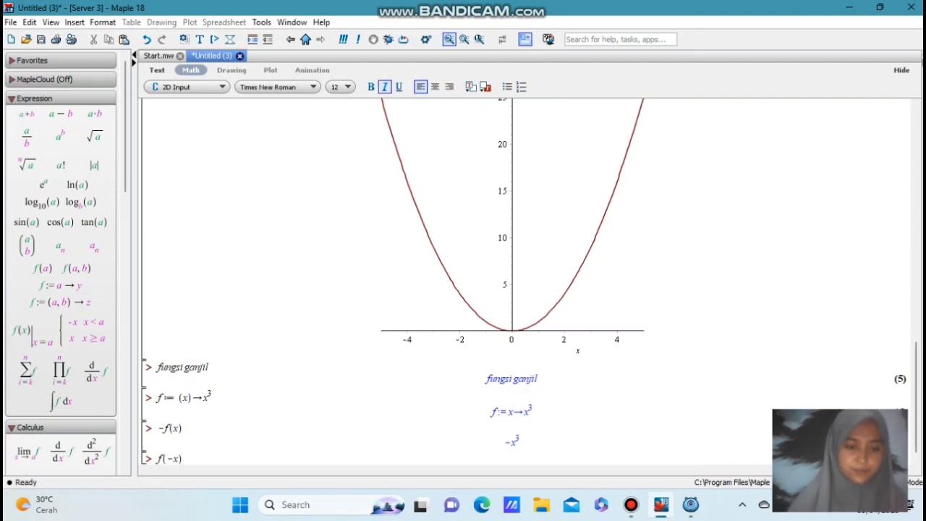
pyautogui.press('Return')
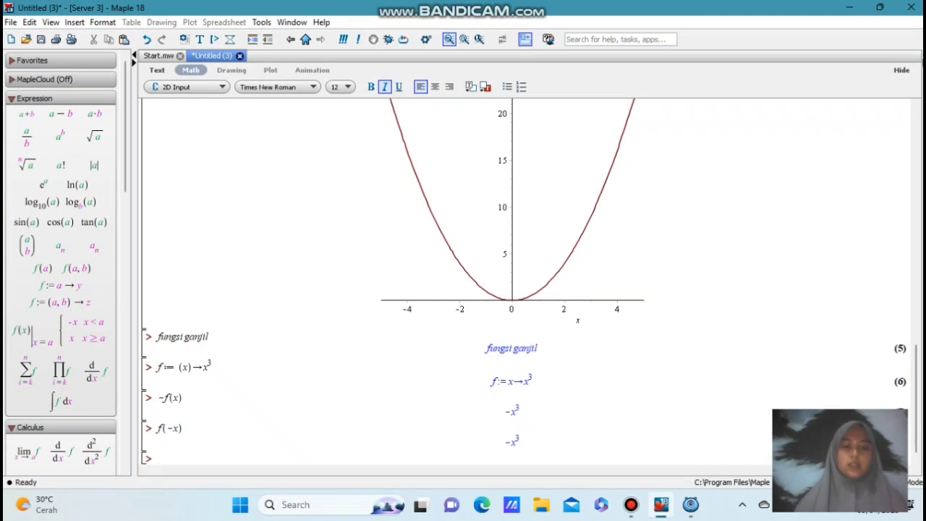
# Load the plotting package again with with(plots): below the cubic function's evaluations
pyautogui.write('with')
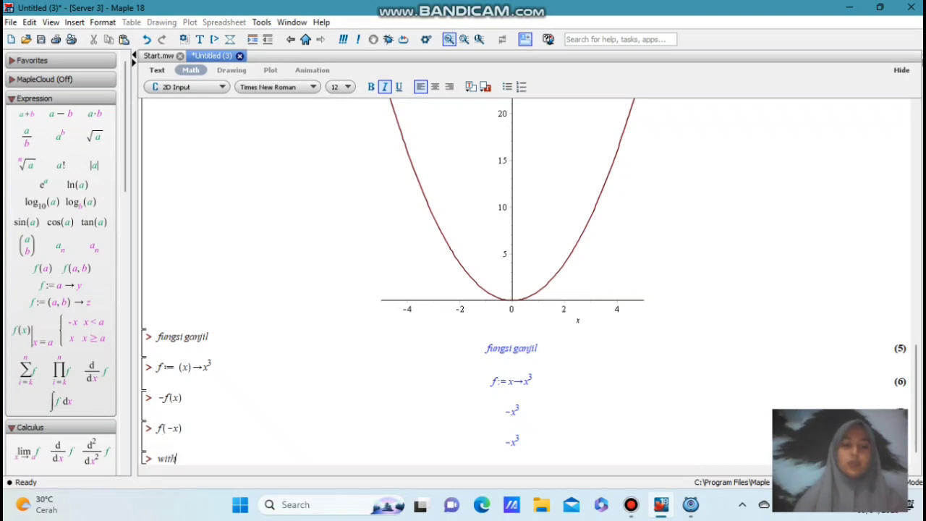
pyautogui.write('(plots)')
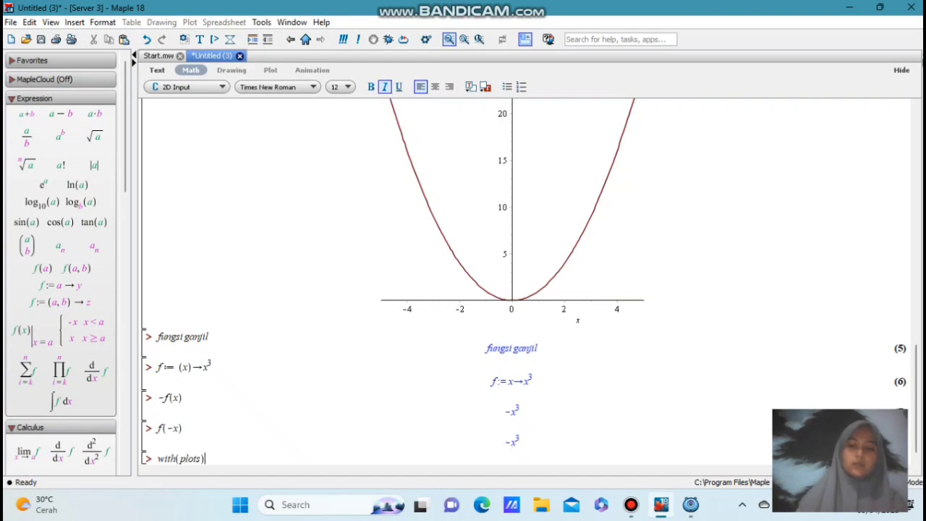
pyautogui.write(':')
pyautogui.press('Return')
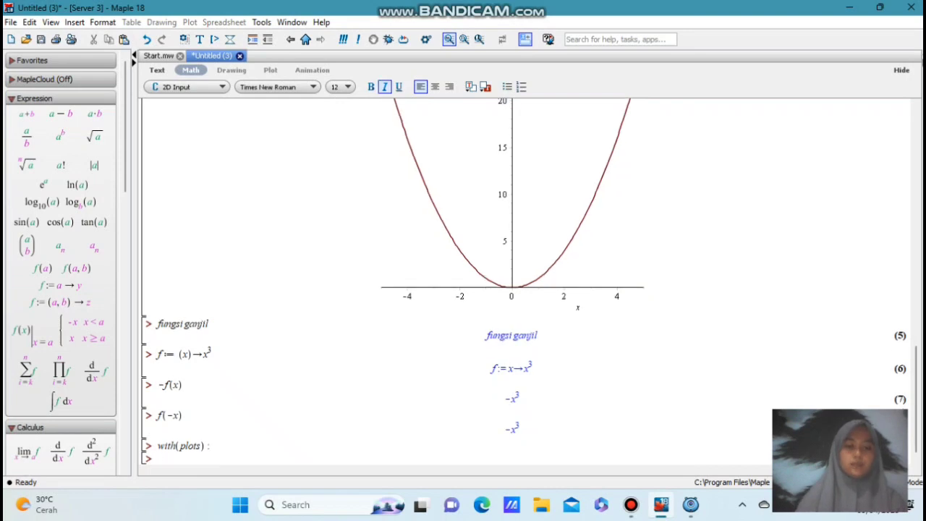
# Plot the cubic function with plot(x^3, x=-5..5) on the line below the package command and execute it
pyautogui.write('plot')
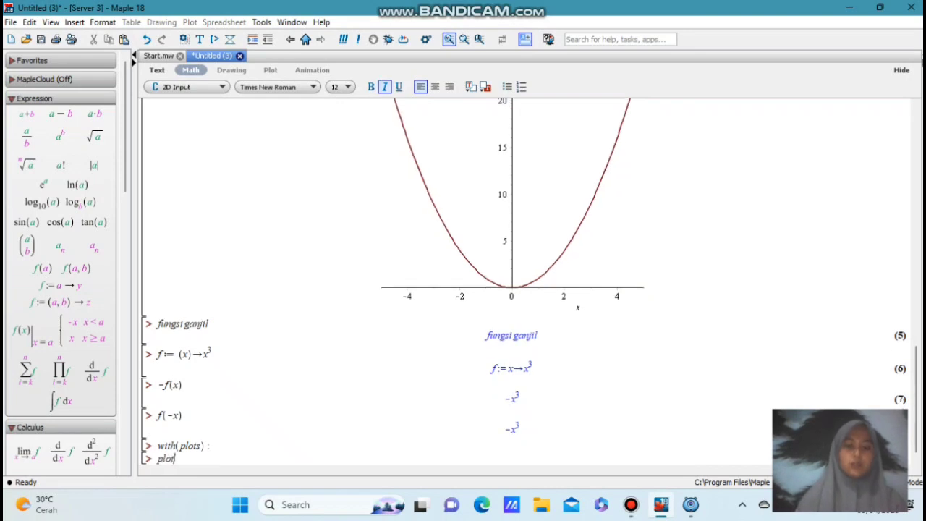
pyautogui.write('(')
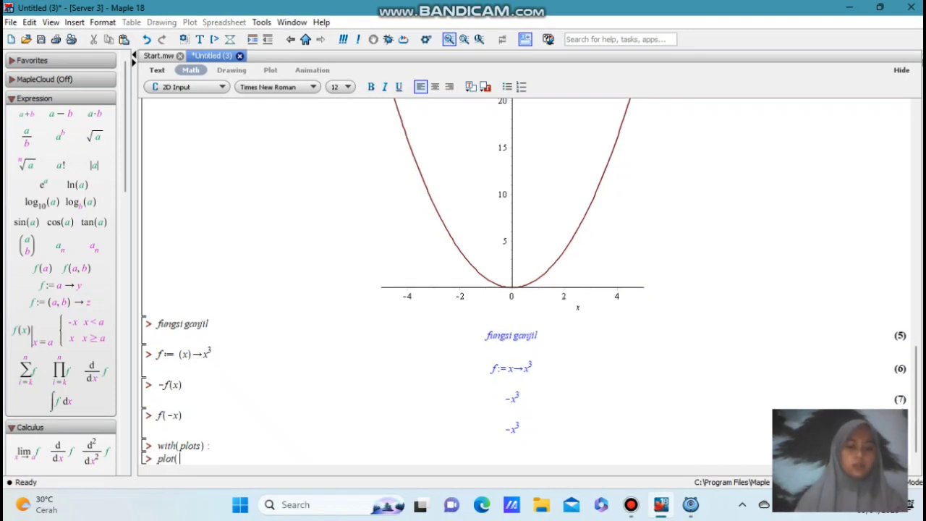
pyautogui.write('x^3')
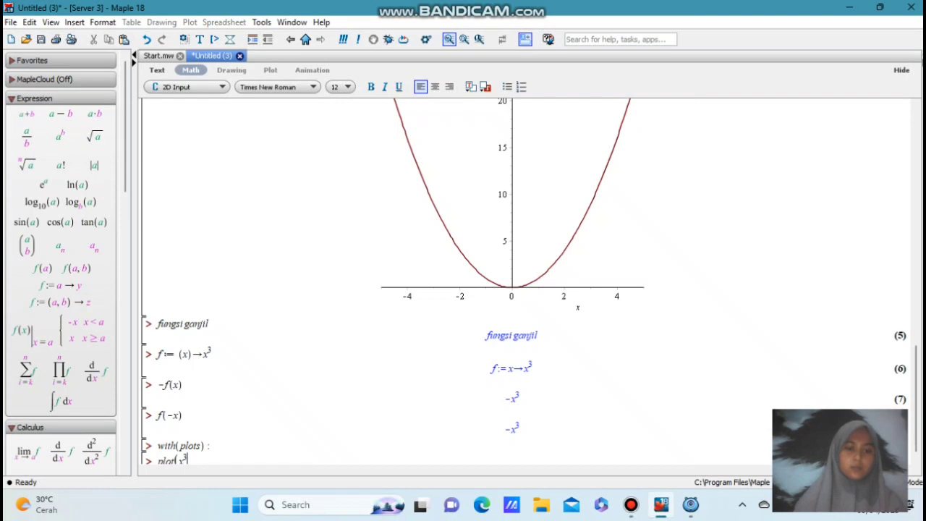
pyautogui.press('Right')
pyautogui.write(', x')
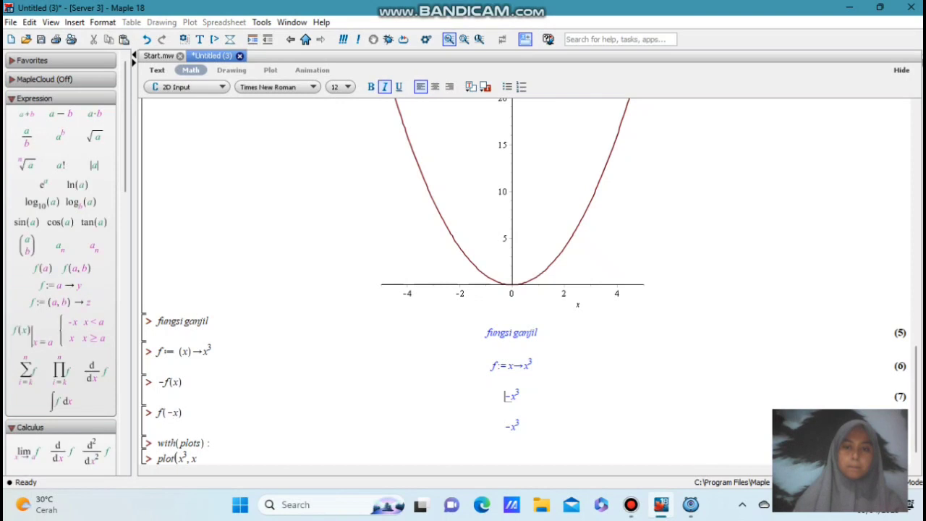
pyautogui.scroll(3, 374, 171)
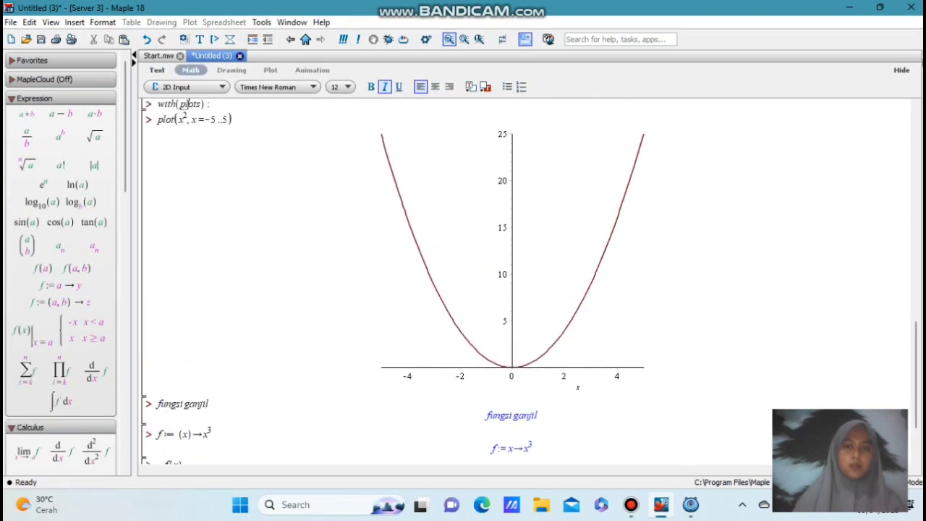
pyautogui.scroll(-3, 185, 457)
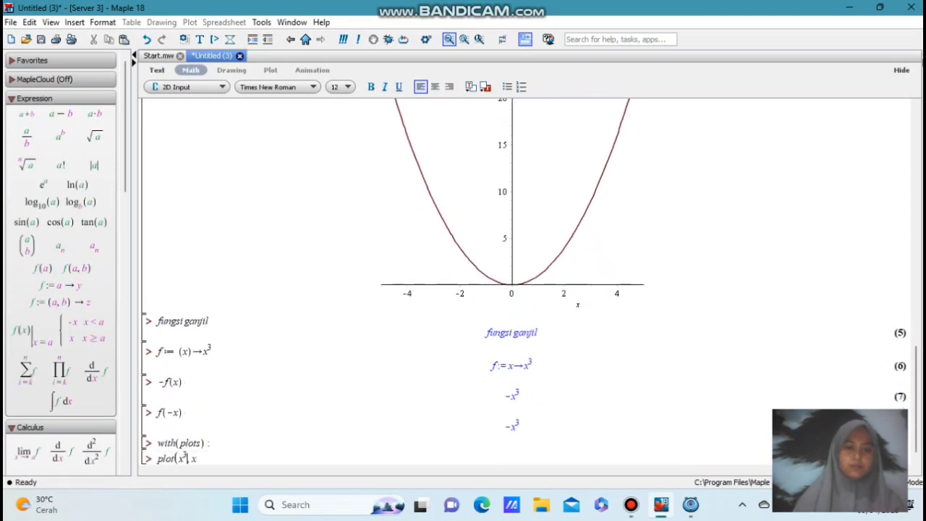
pyautogui.click(197, 459)
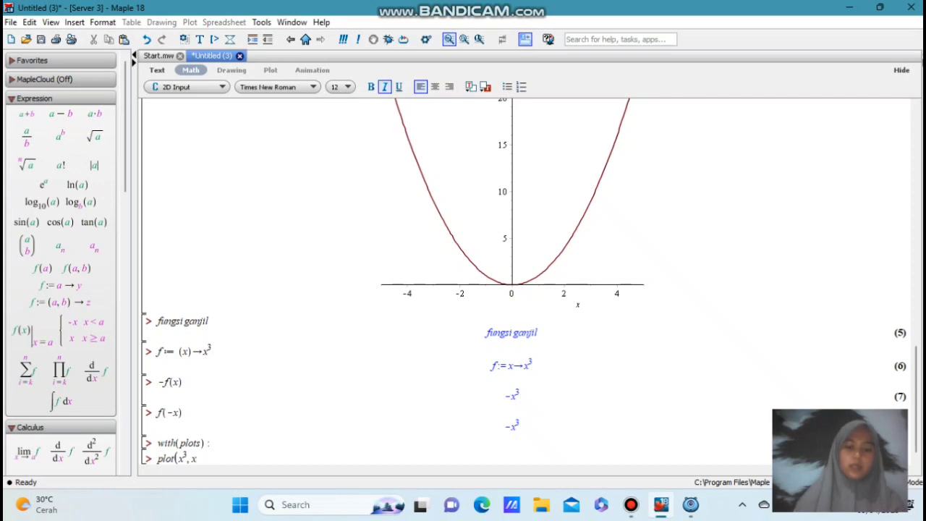
pyautogui.write('=')
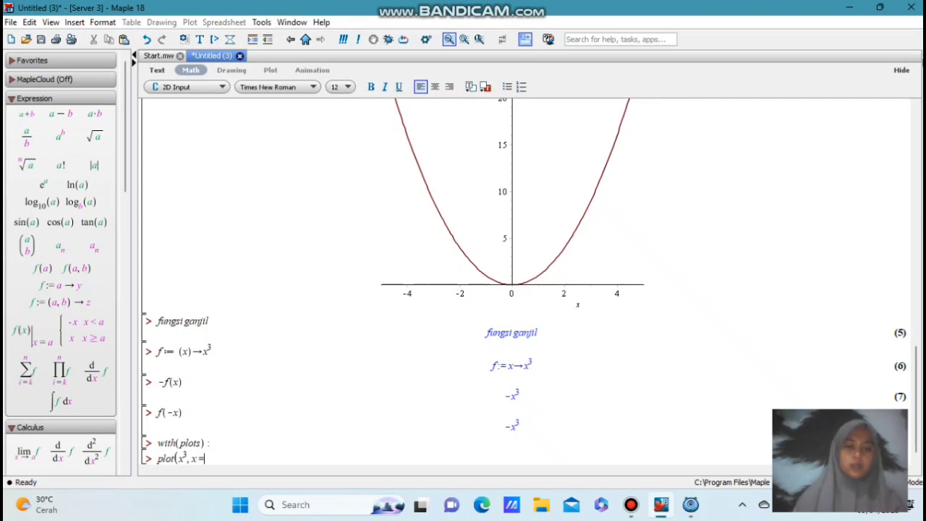
pyautogui.write('-5..5')
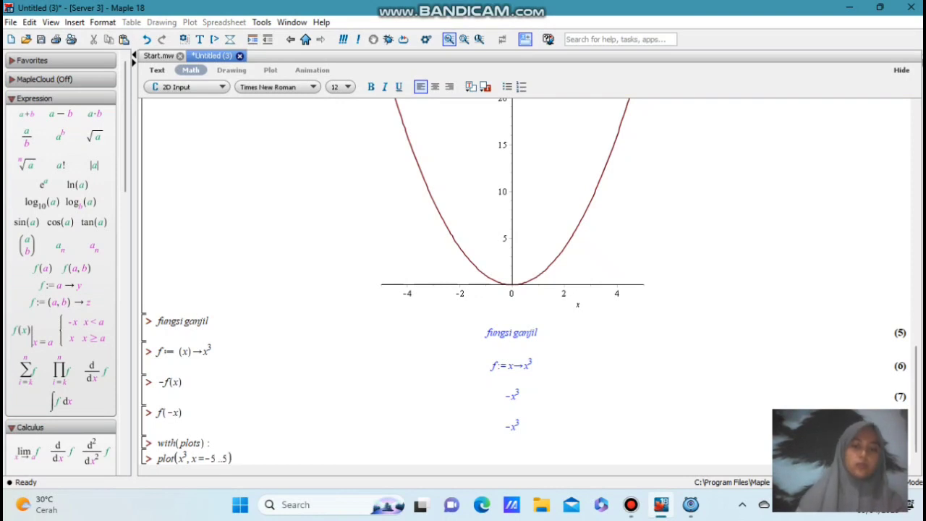
pyautogui.write(')')
pyautogui.press('Return')
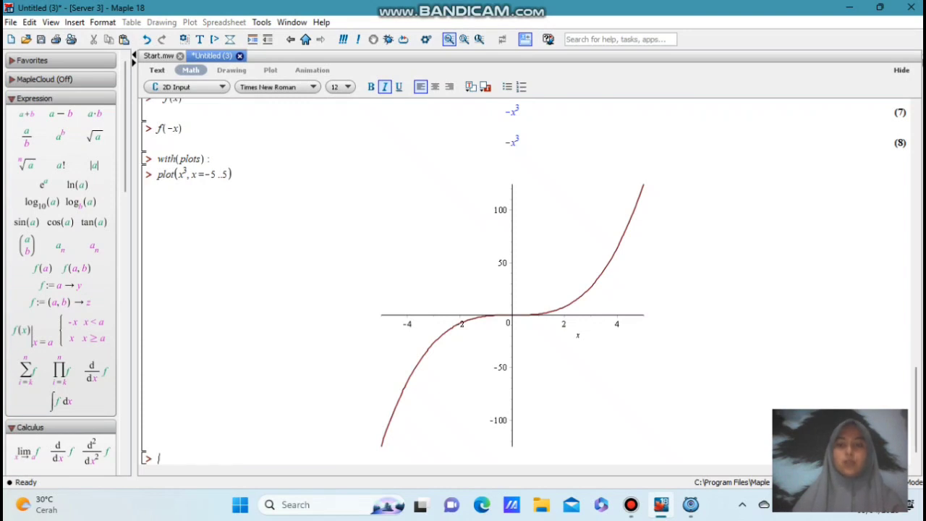
pyautogui.moveTo(631, 504)
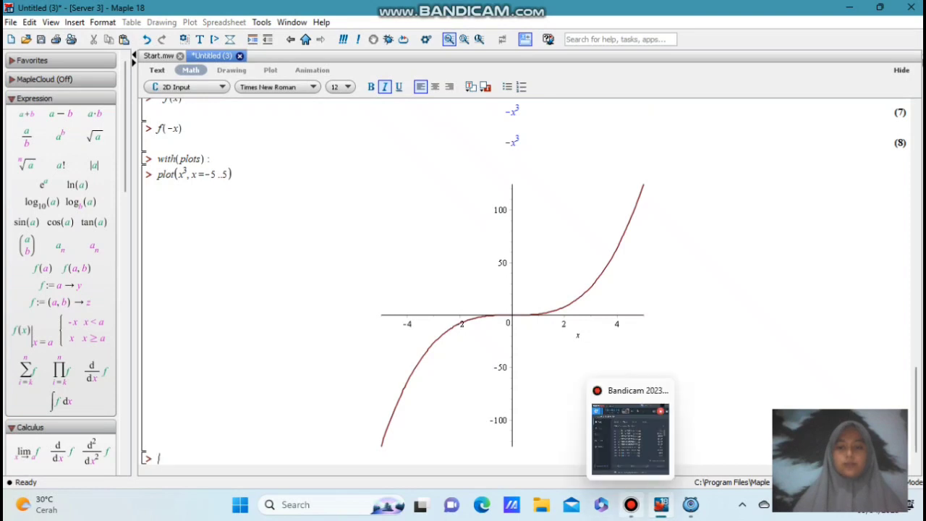
pyautogui.click(630, 434)
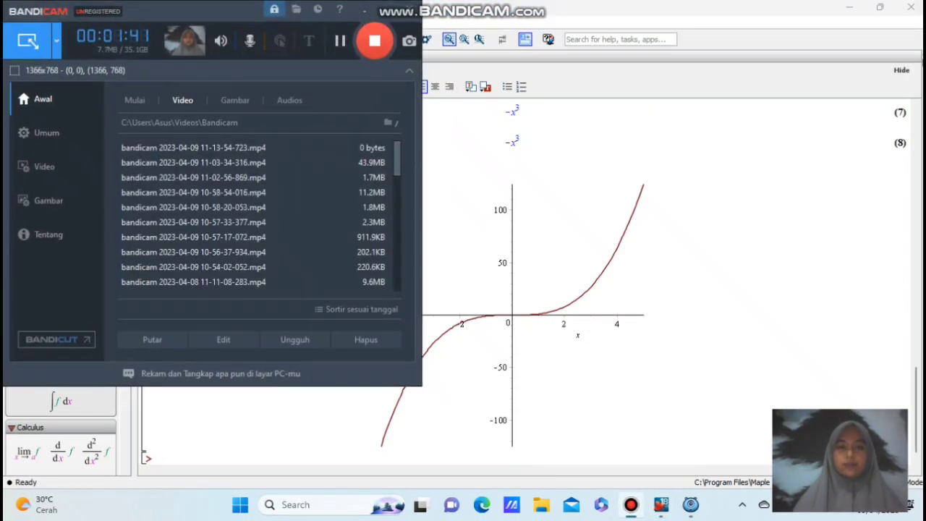